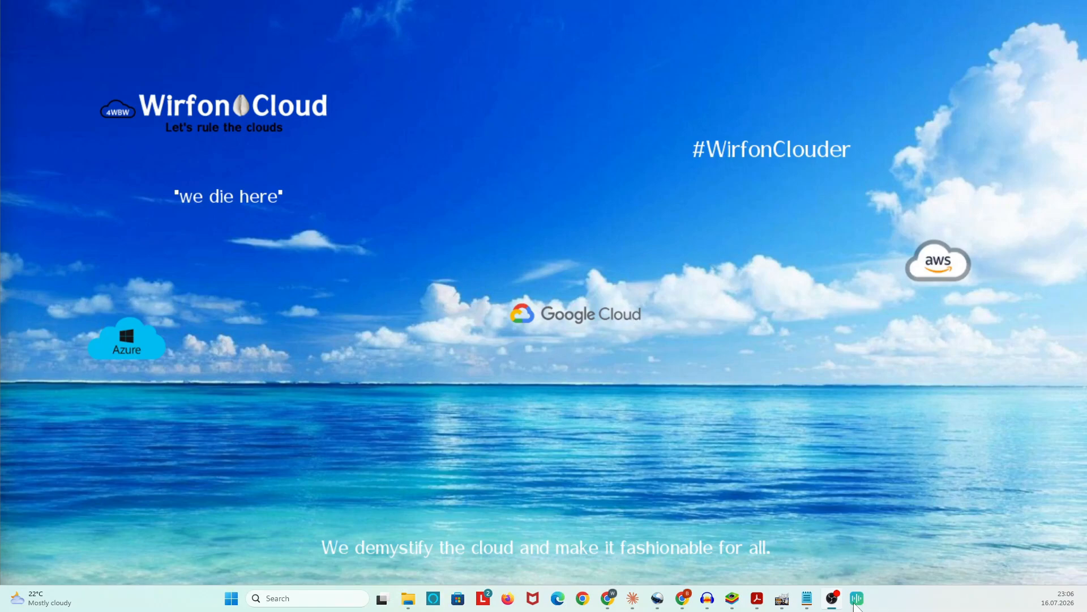
# Step: Bring the '1. AWS Root login' prerequisites note back up in Notepad
pyautogui.moveTo(812, 603)
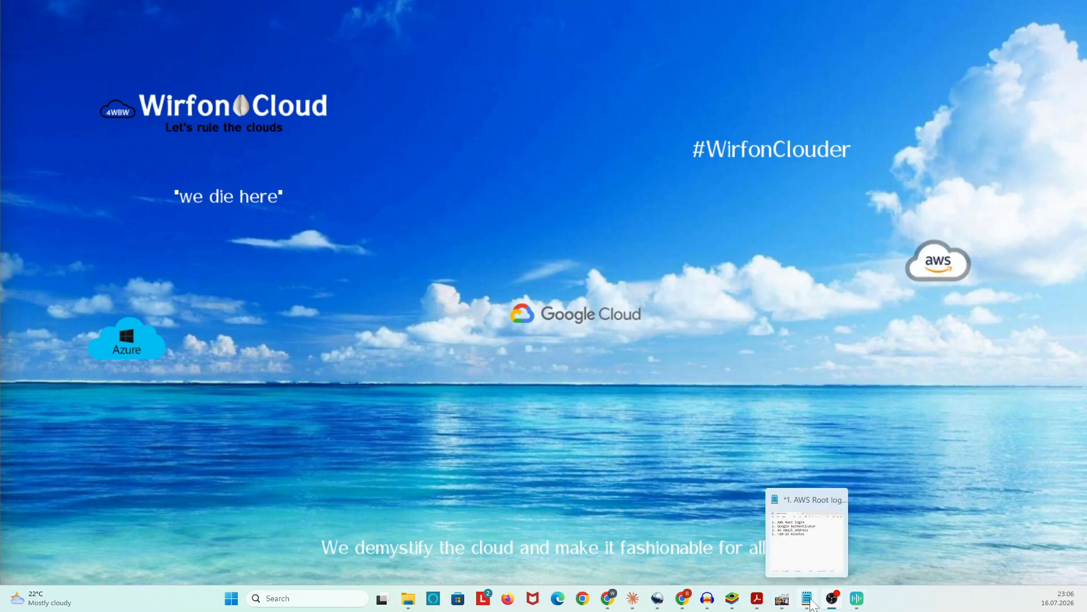
pyautogui.click(811, 604)
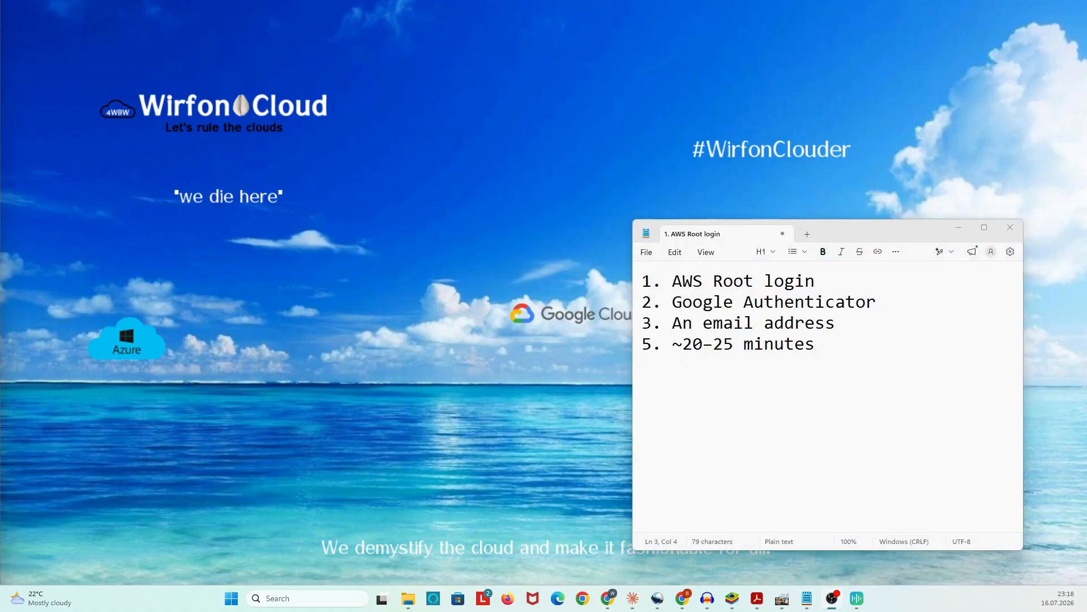
# Step: Open the AWS Management Console search result in Chrome and go to its sign-in page
pyautogui.click(606, 596)
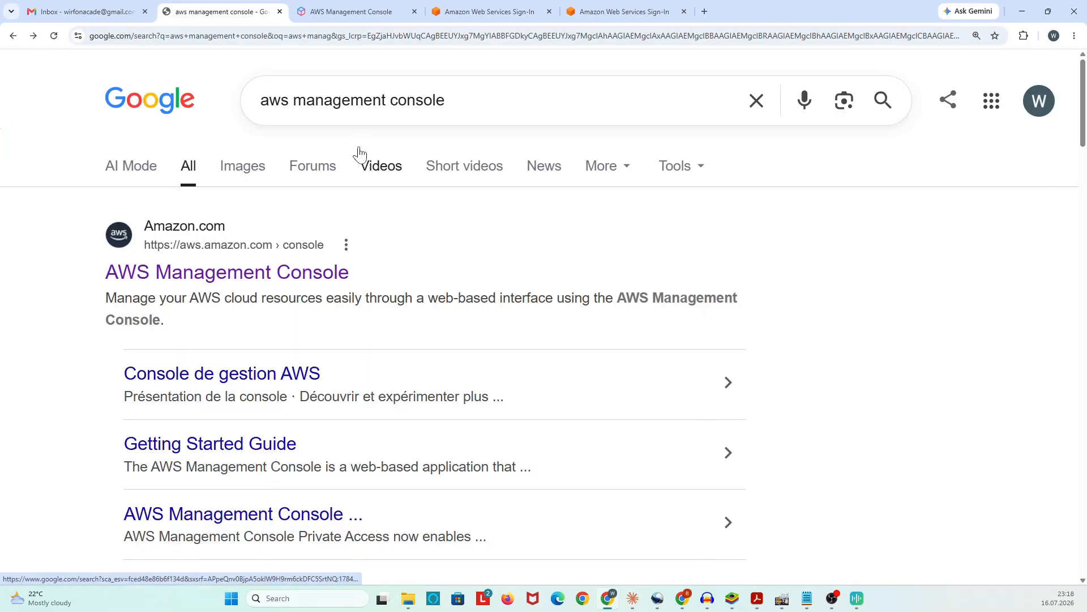
pyautogui.click(205, 275)
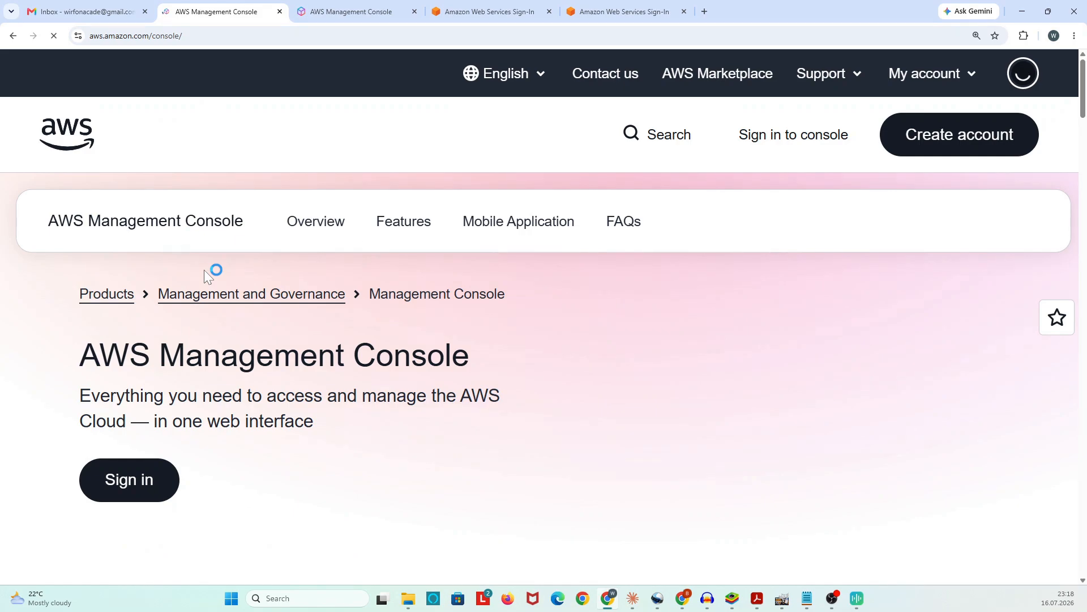
pyautogui.click(364, 12)
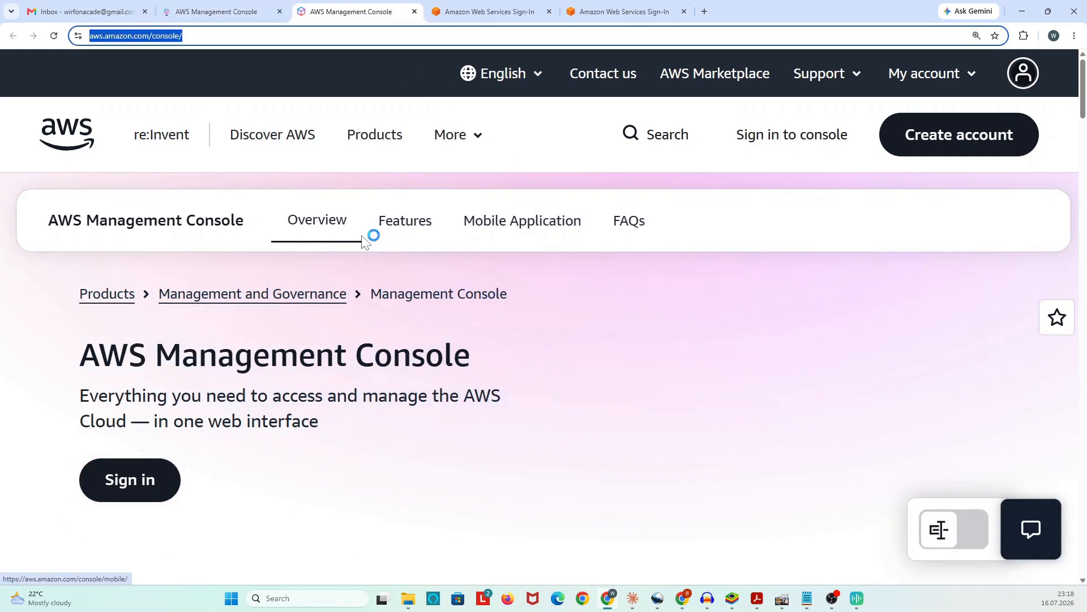
pyautogui.click(154, 479)
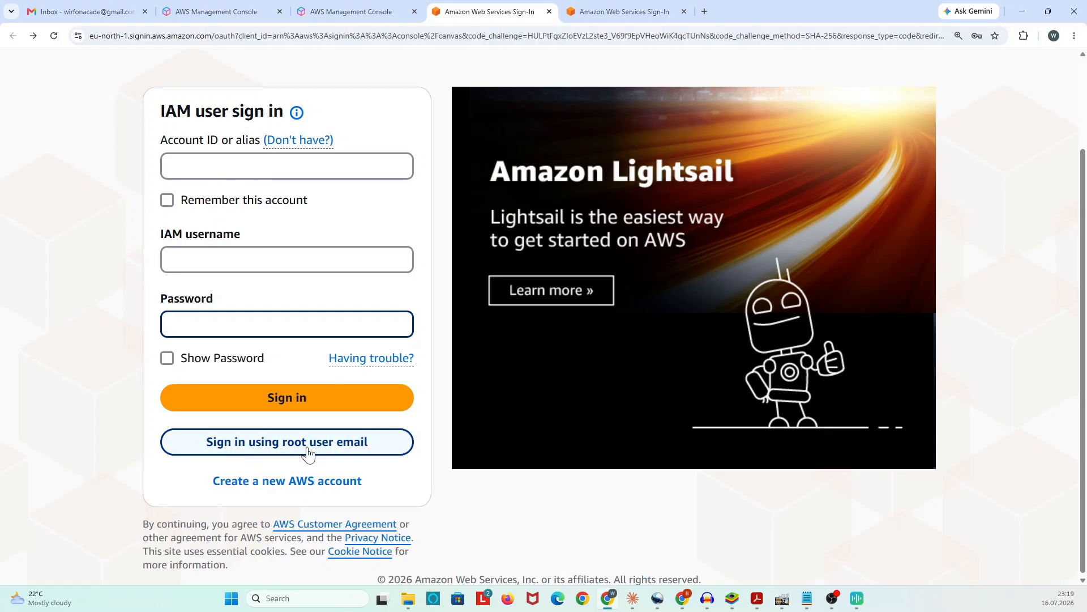
# Step: Choose root user sign-in and enter the root account e-mail address
pyautogui.click(278, 444)
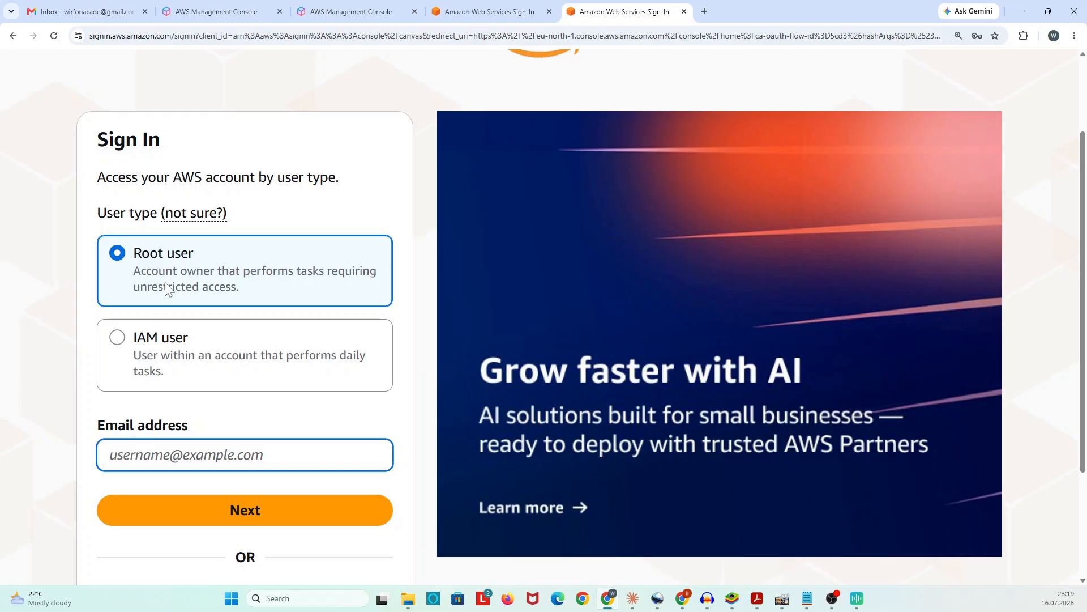
pyautogui.click(164, 460)
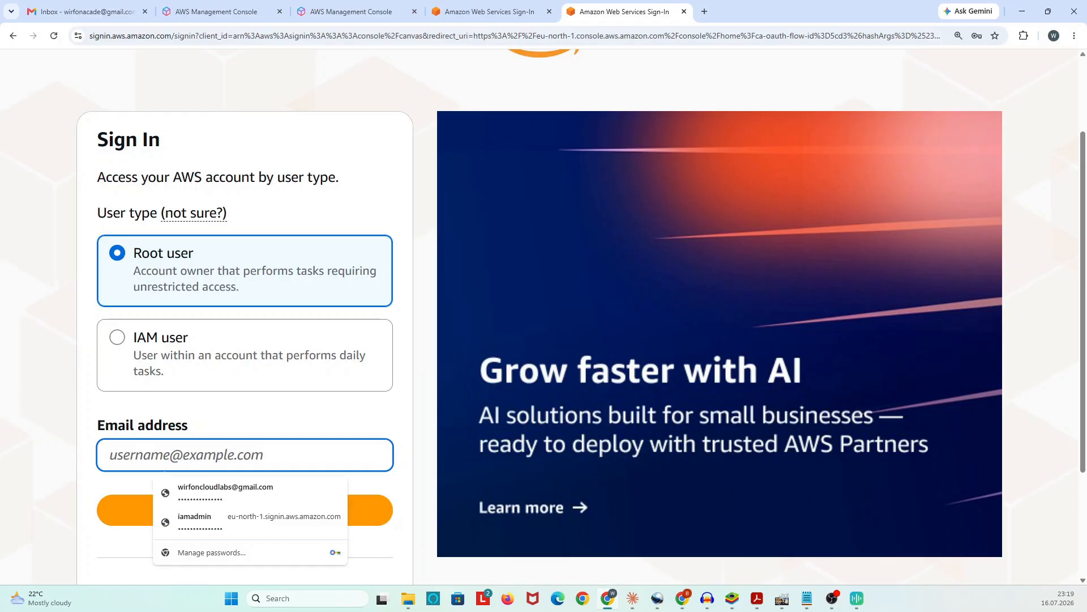
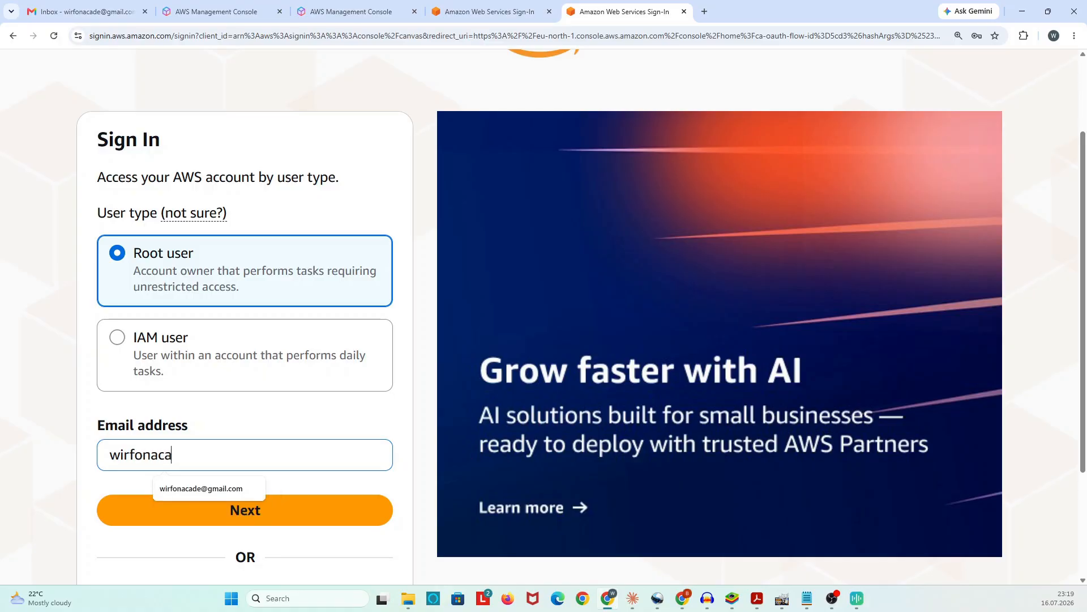
pyautogui.click(198, 491)
pyautogui.click(238, 510)
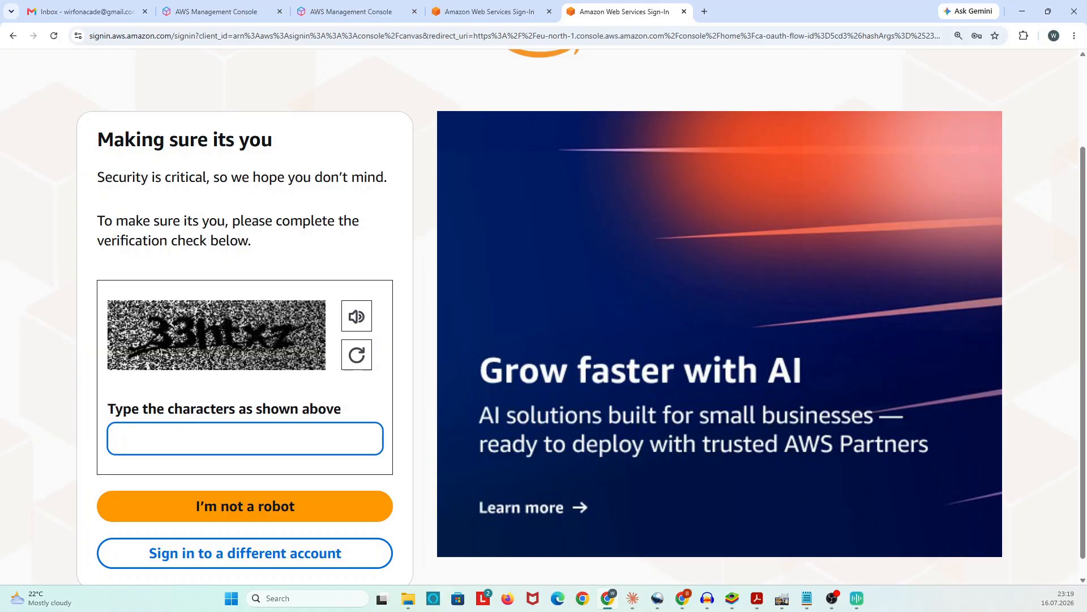
# Step: Solve the captcha and submit the root user password
pyautogui.write('33htxz')
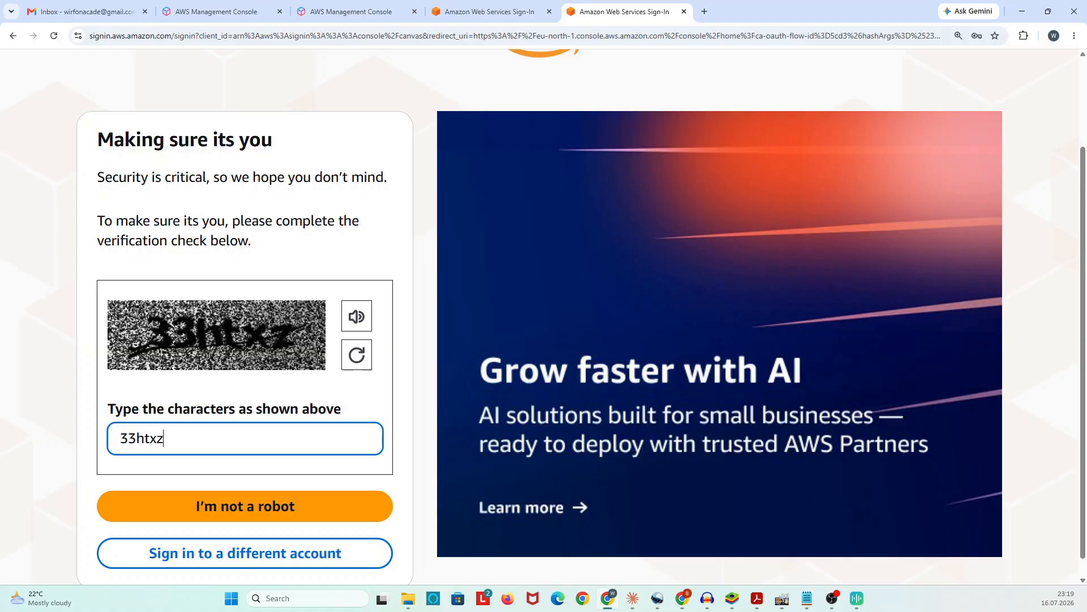
pyautogui.click(224, 501)
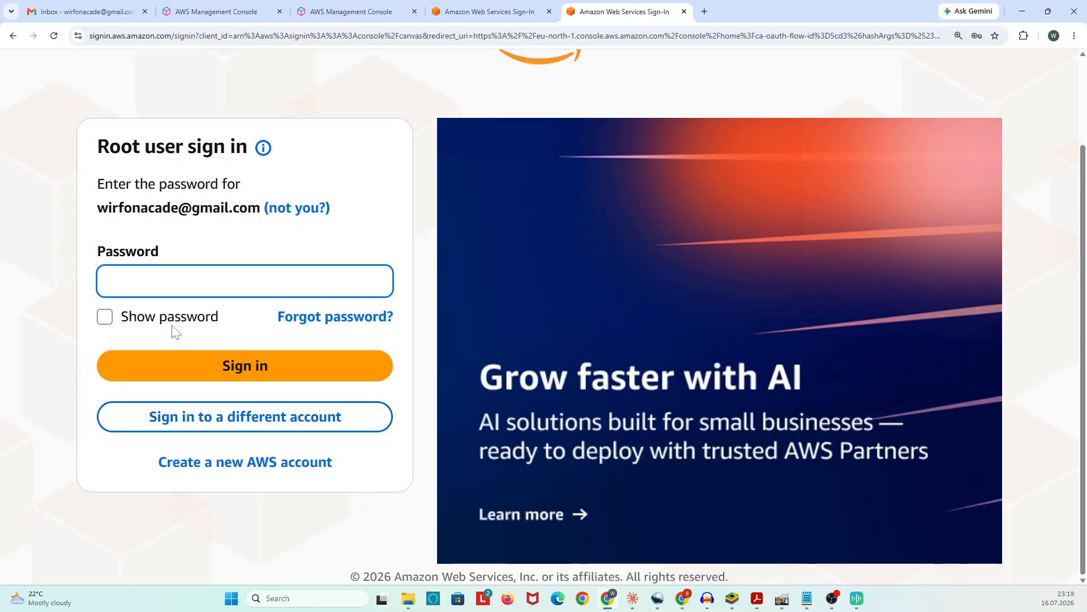
pyautogui.click(167, 282)
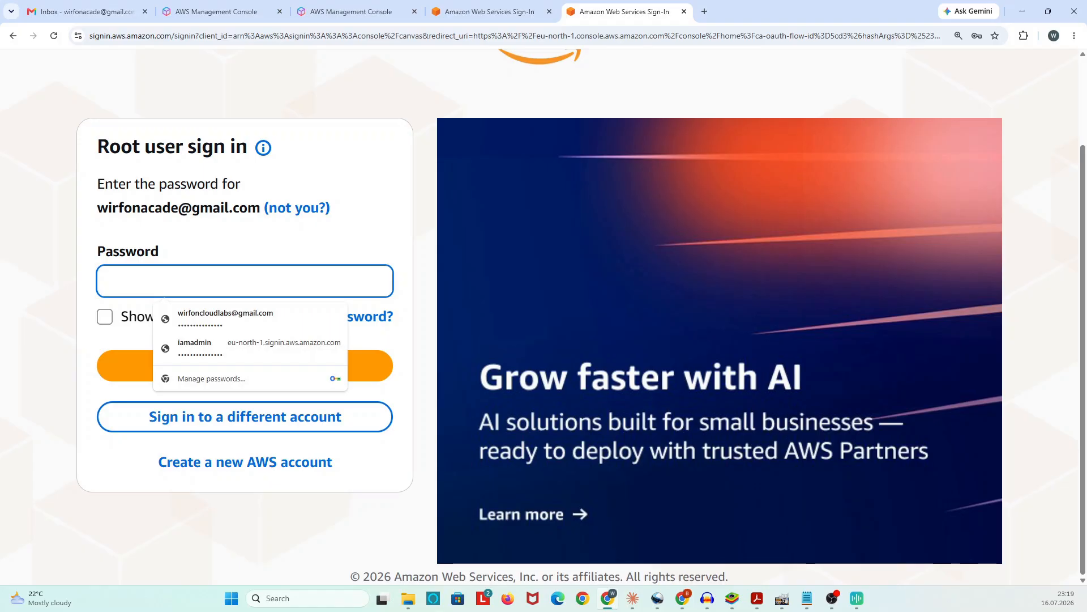
pyautogui.write('••••••••••')
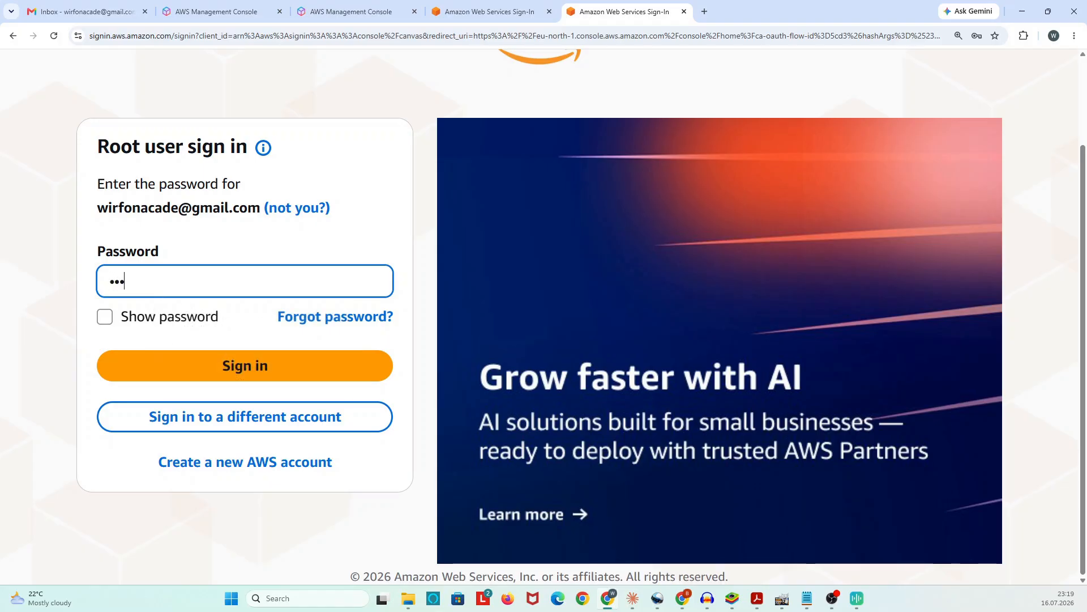
pyautogui.write('•••••')
pyautogui.click(223, 365)
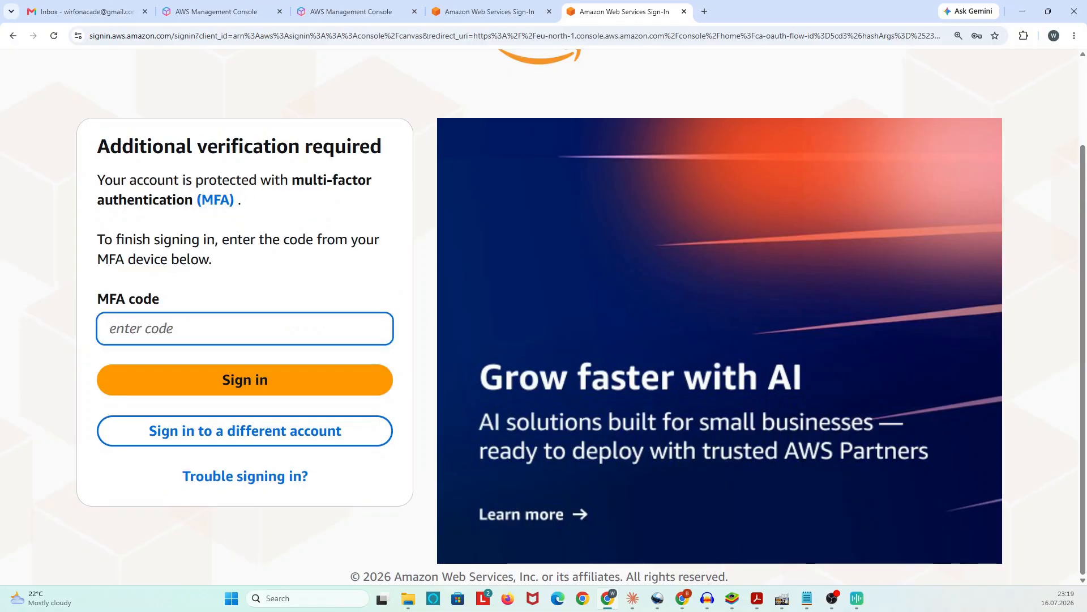
# Step: Read the code from Google Authenticator in BlueStacks and enter it as the MFA code
pyautogui.click(732, 598)
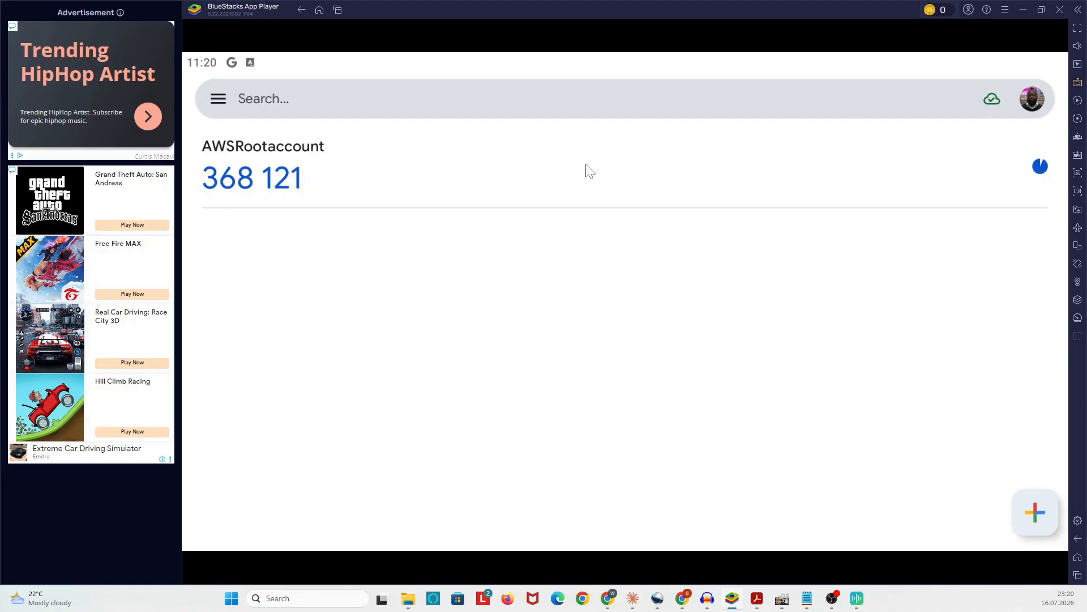
pyautogui.click(1024, 10)
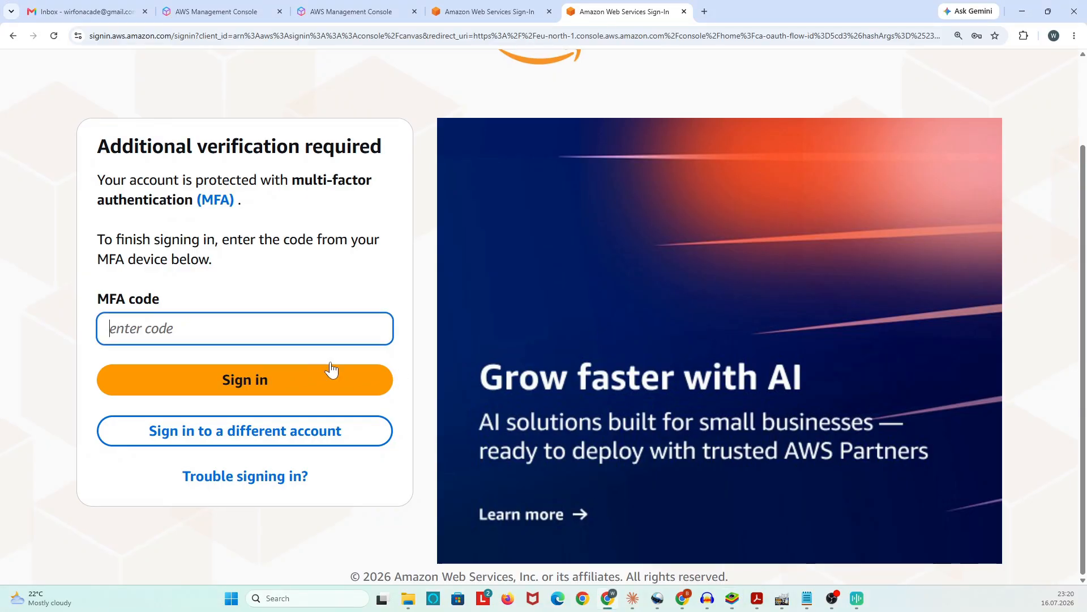
pyautogui.click(260, 339)
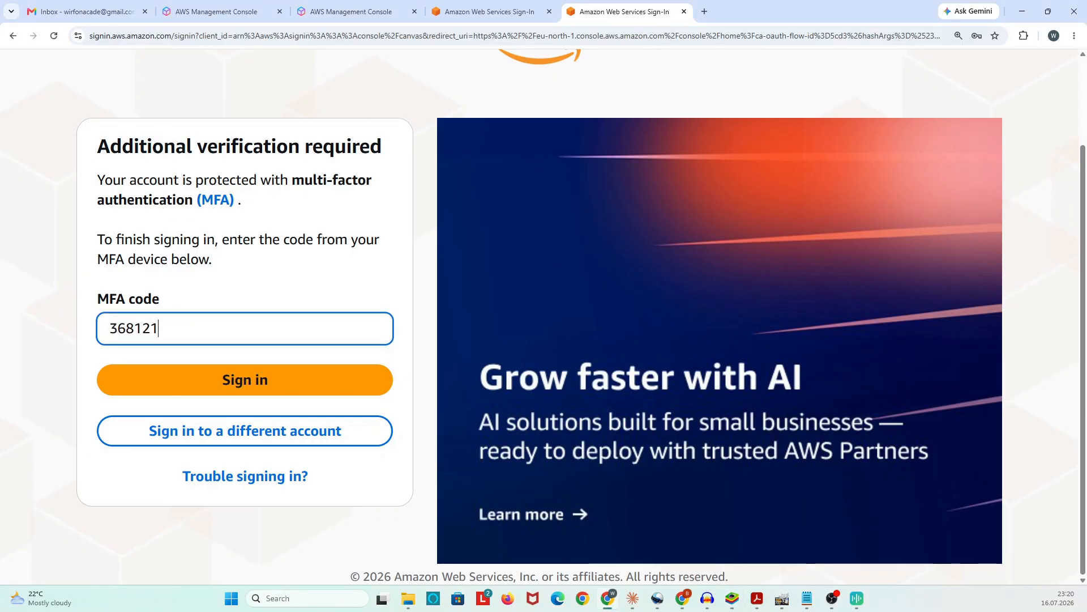
pyautogui.click(278, 381)
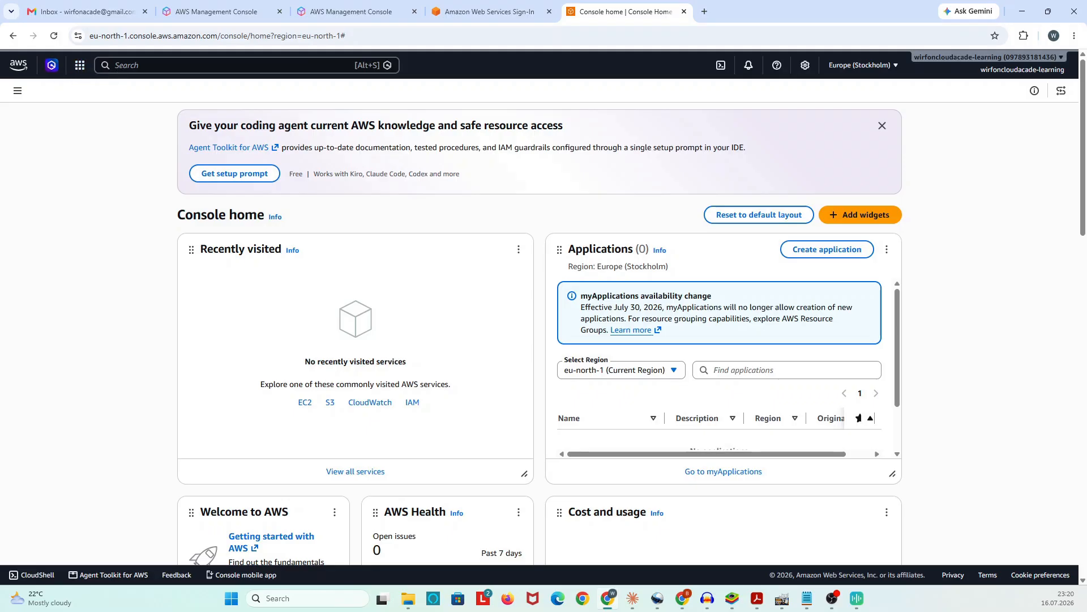
# Step: Search the console for IAM with Alt+S and open the IAM service
pyautogui.hotkey('alt', 's')
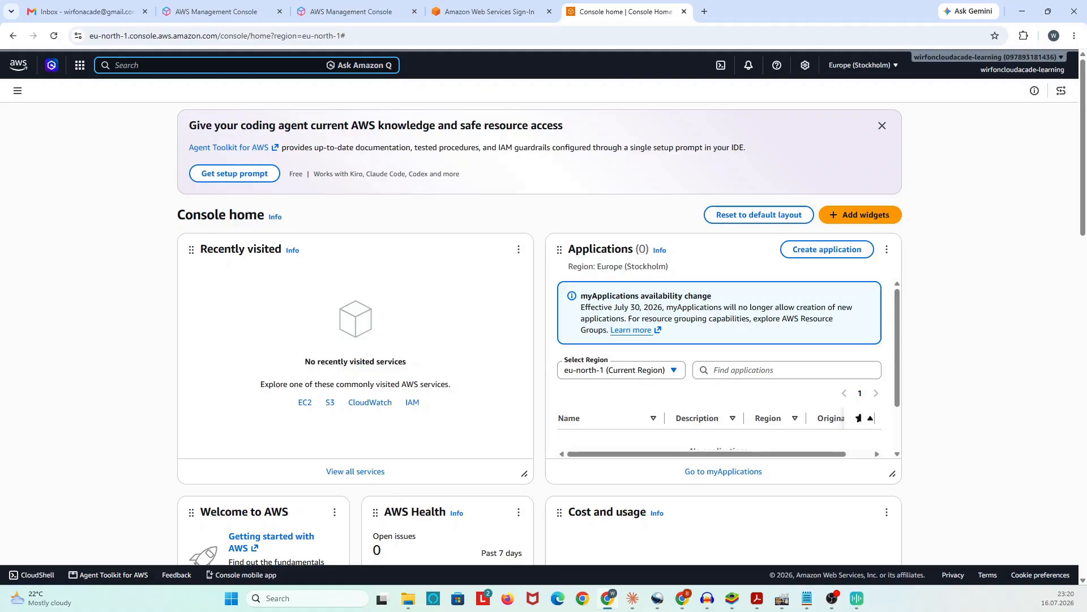
pyautogui.write('IAM')
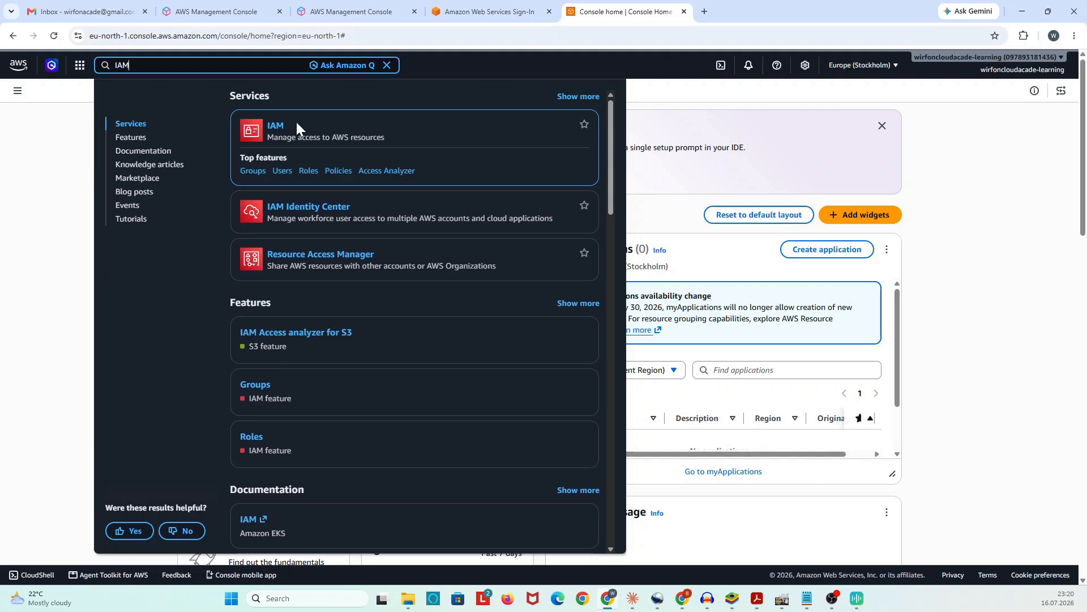
pyautogui.click(274, 127)
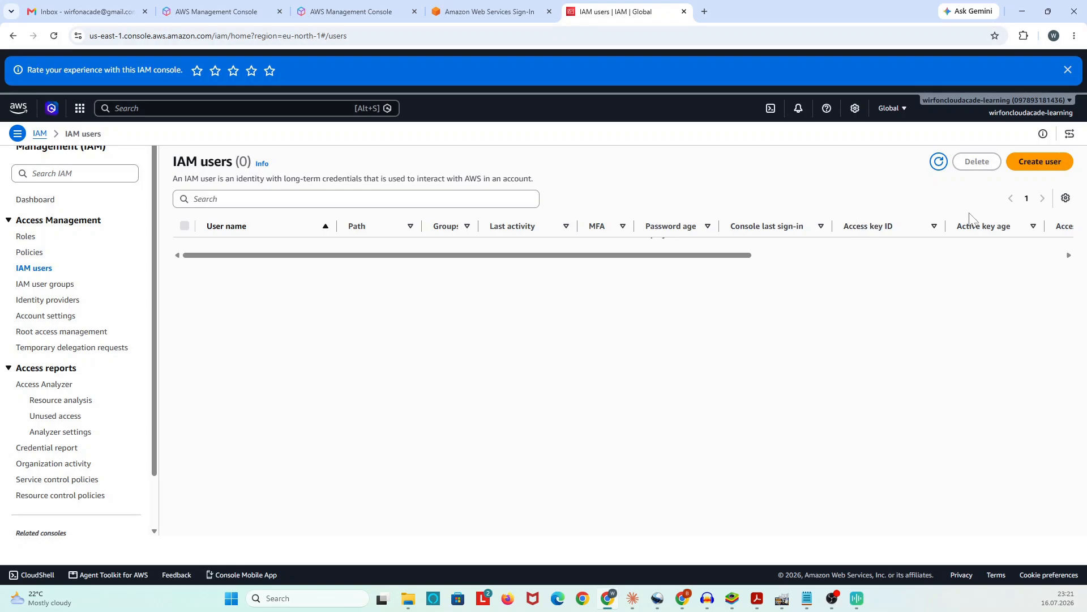
# Step: Start creating a new IAM user named iamadmin
pyautogui.click(1033, 163)
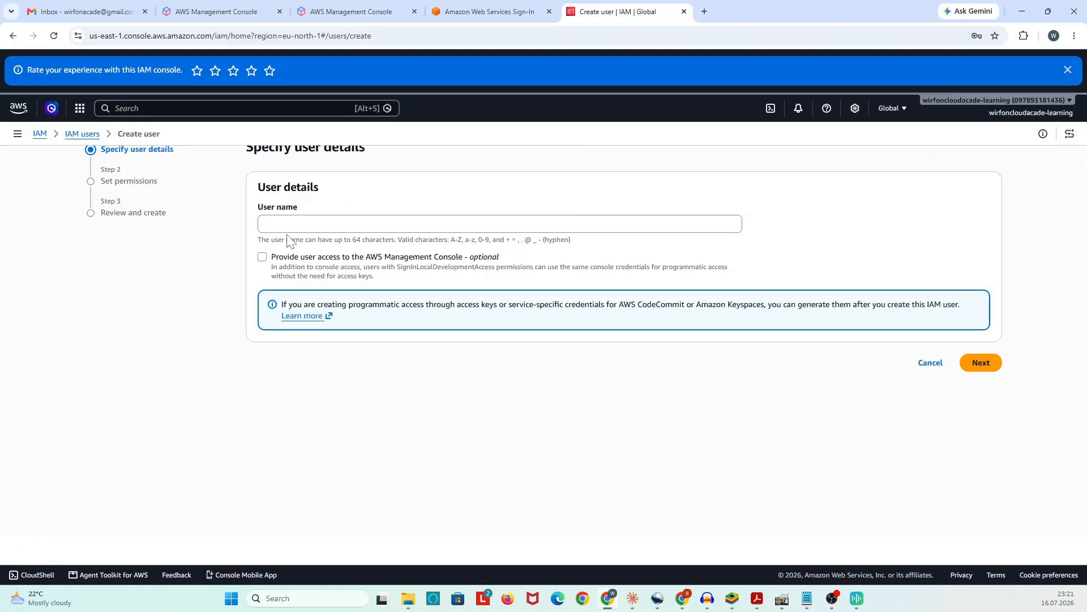
pyautogui.click(289, 224)
pyautogui.write('iamadmin')
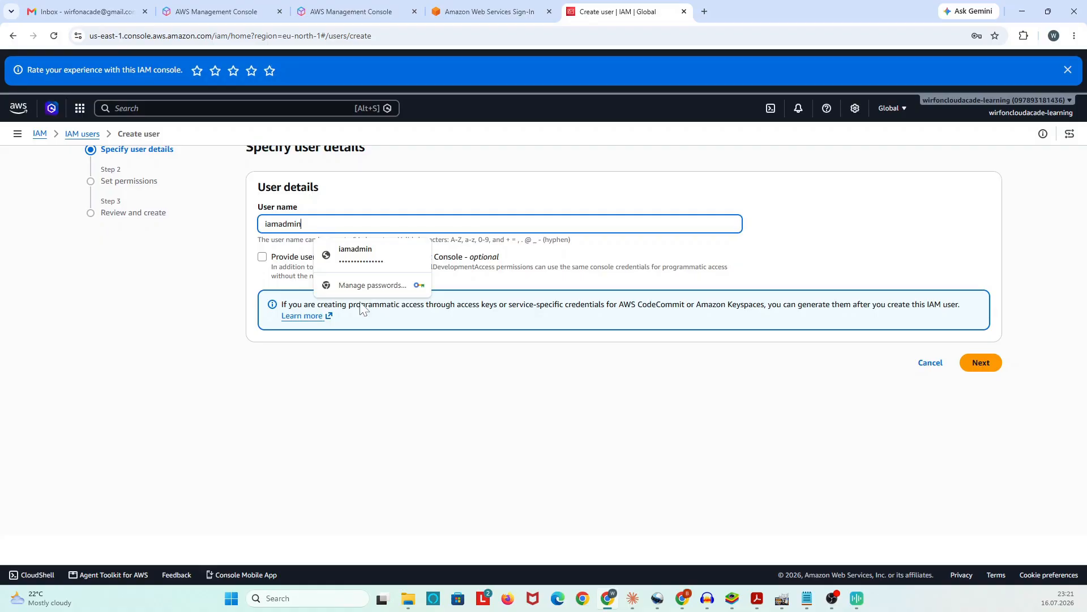
pyautogui.click(456, 415)
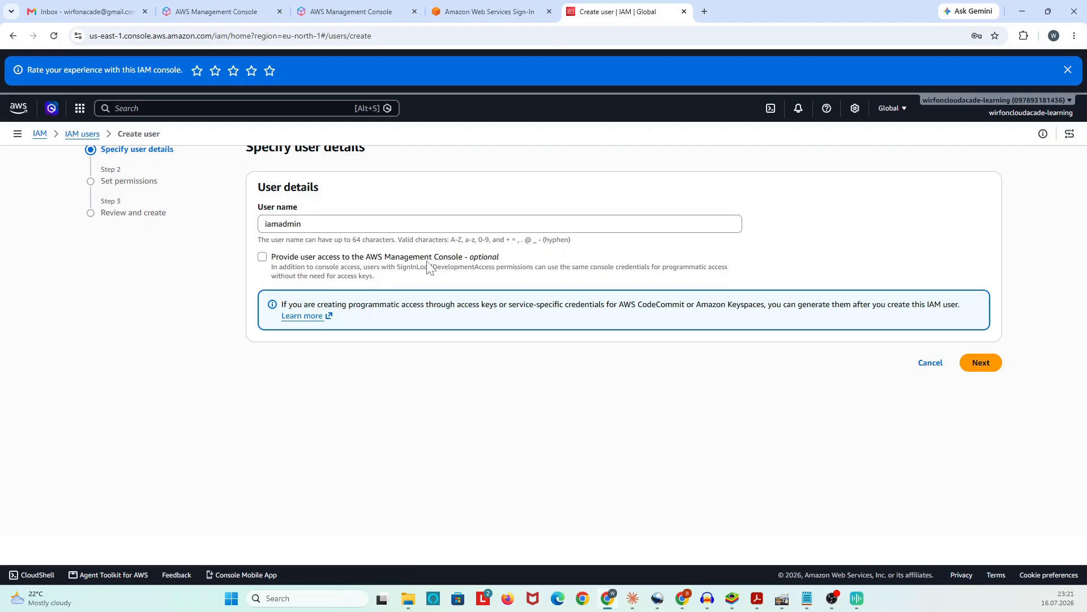
# Step: Give iamadmin console access with a custom password and no forced reset at next sign-in
pyautogui.click(262, 260)
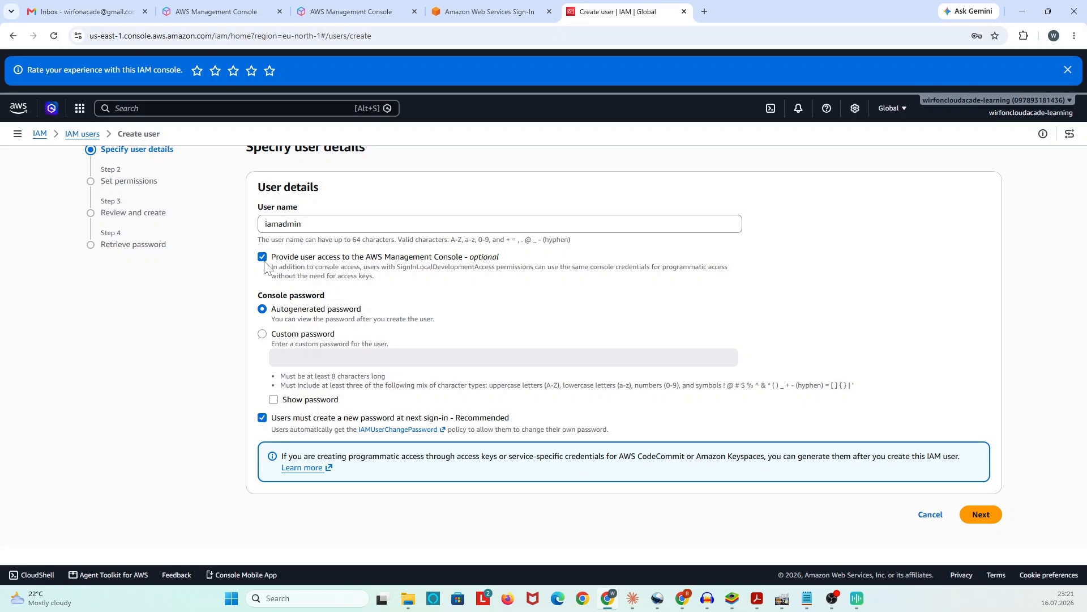
pyautogui.click(264, 336)
pyautogui.click(278, 357)
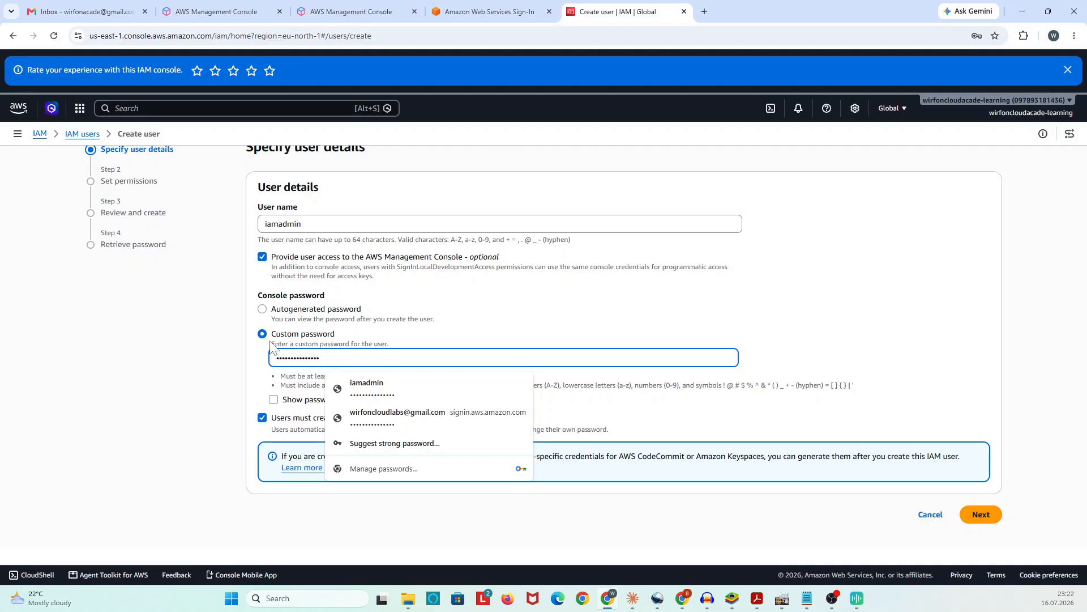
pyautogui.click(188, 362)
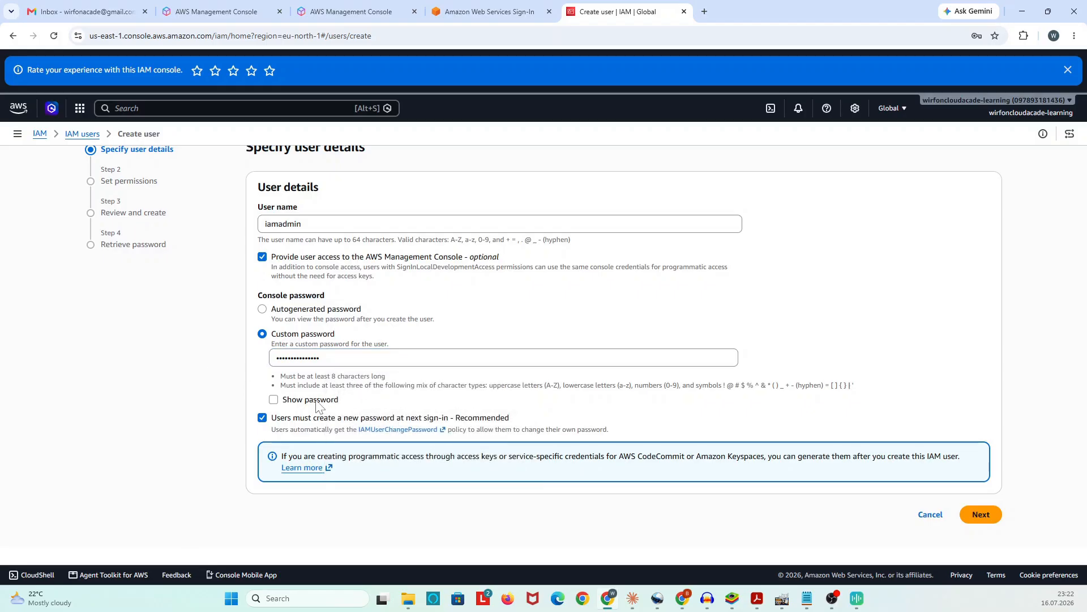
pyautogui.click(262, 419)
# Step: Attach the AdministratorAccess policy directly to iamadmin and continue to review
pyautogui.click(981, 516)
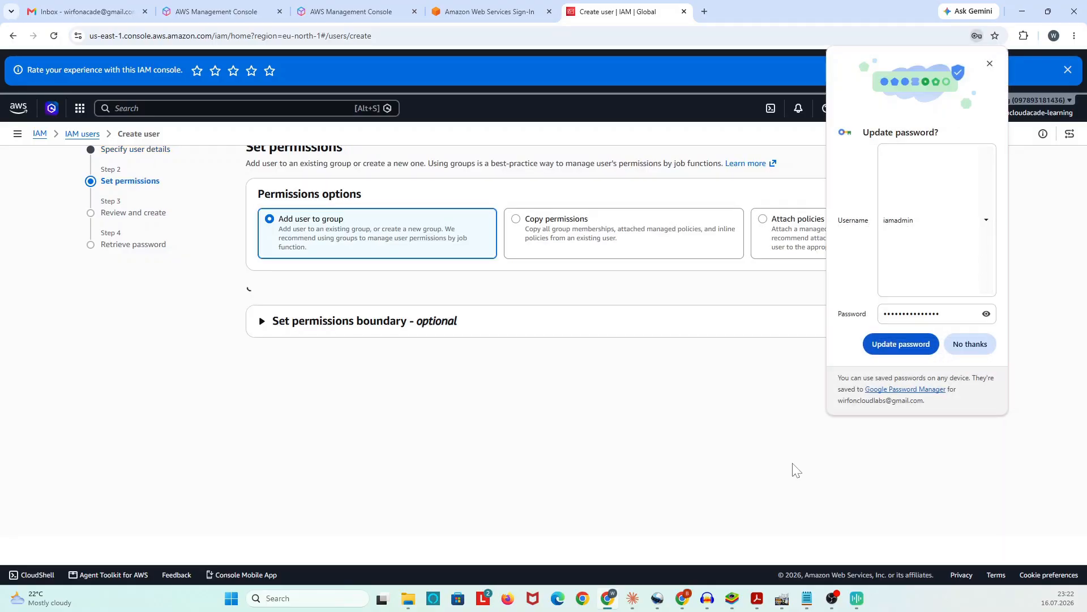
pyautogui.click(970, 345)
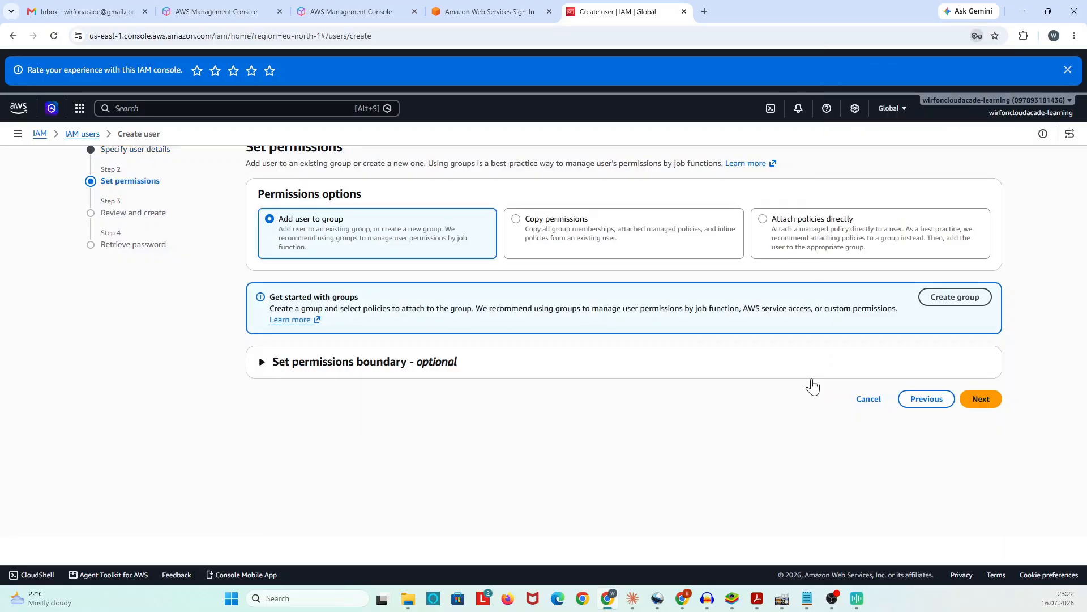
pyautogui.scroll(1, 654, 356)
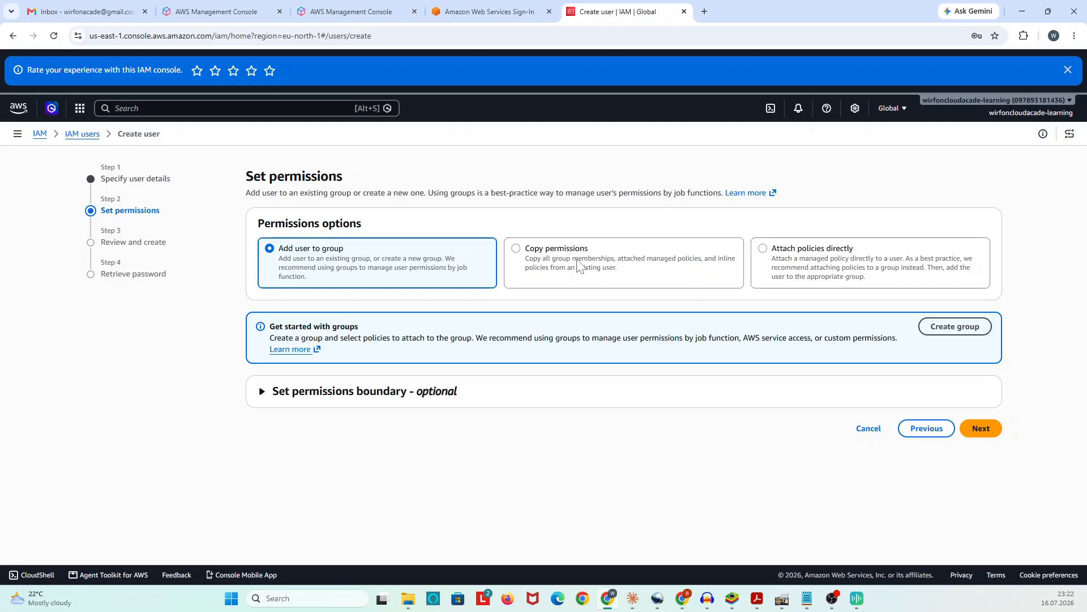
pyautogui.click(767, 252)
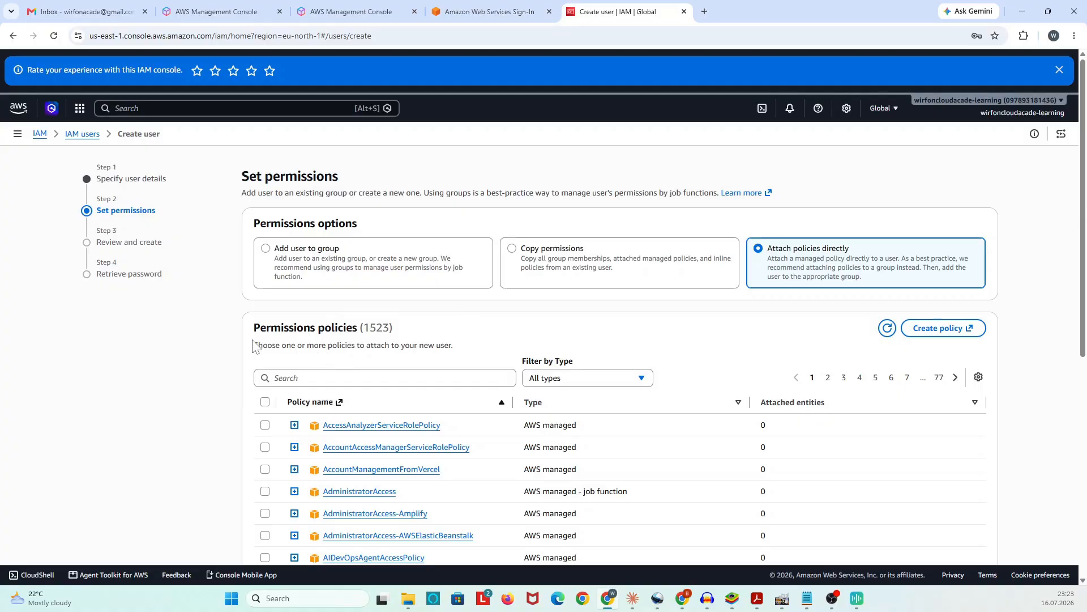
pyautogui.scroll(-1, 398, 352)
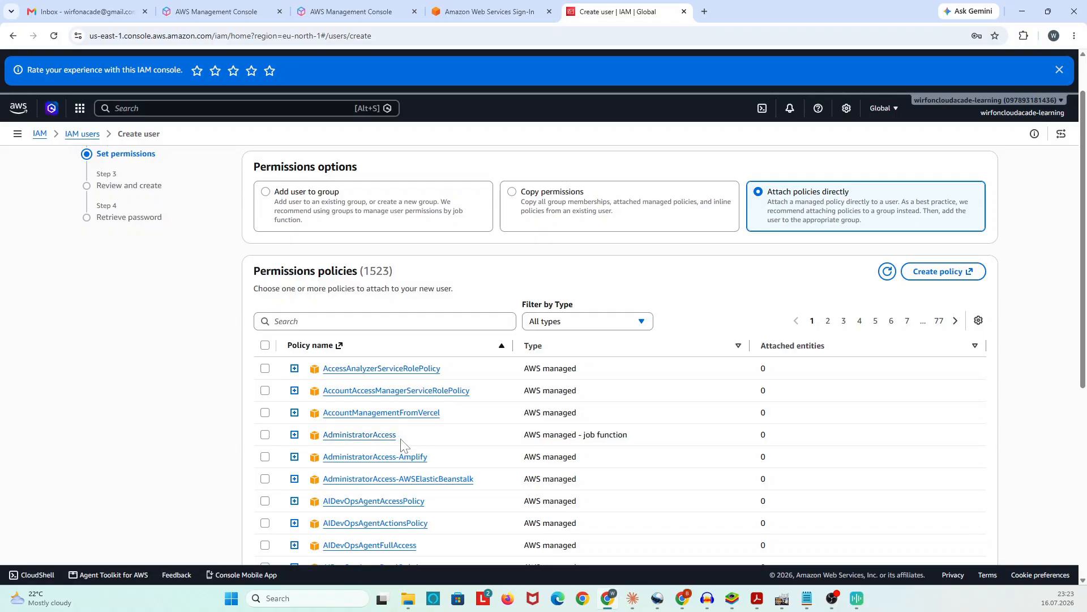
pyautogui.click(265, 442)
pyautogui.scroll(-5, 266, 442)
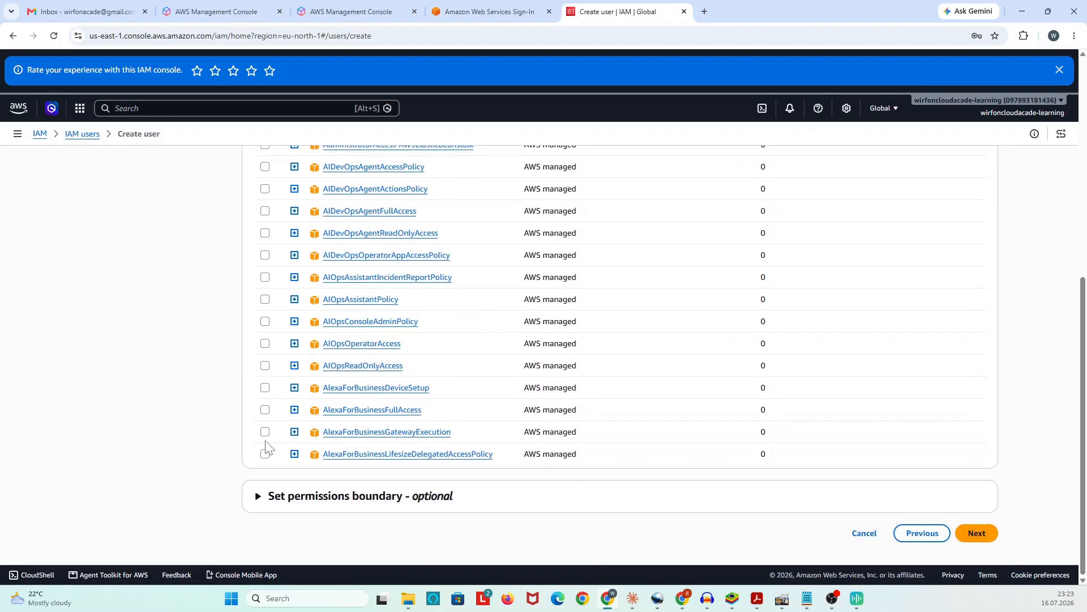
pyautogui.click(983, 536)
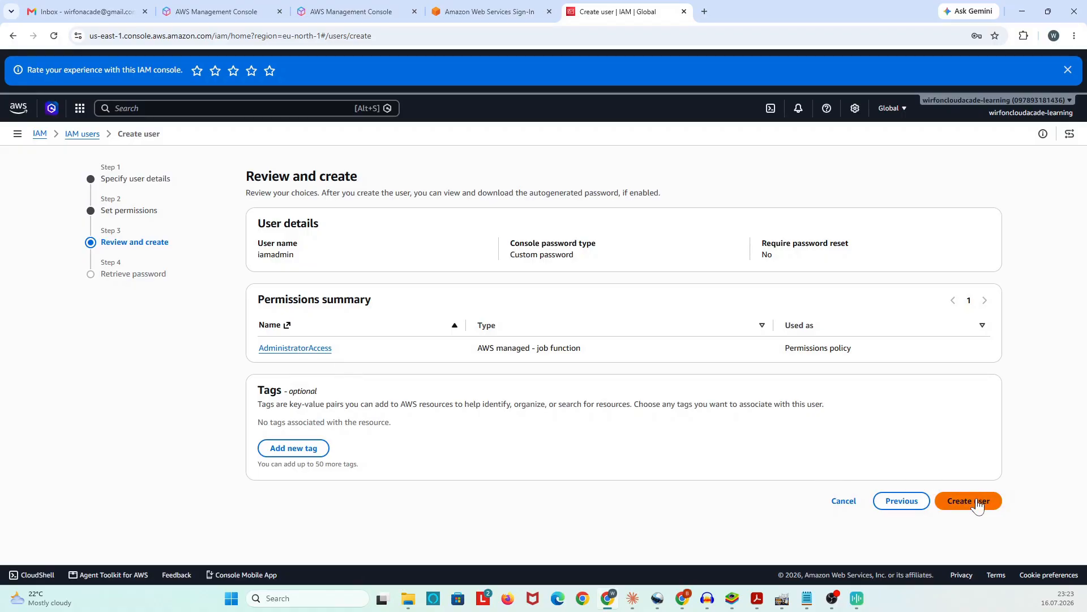
# Step: Create the iamadmin user from the Review and create page
pyautogui.click(944, 500)
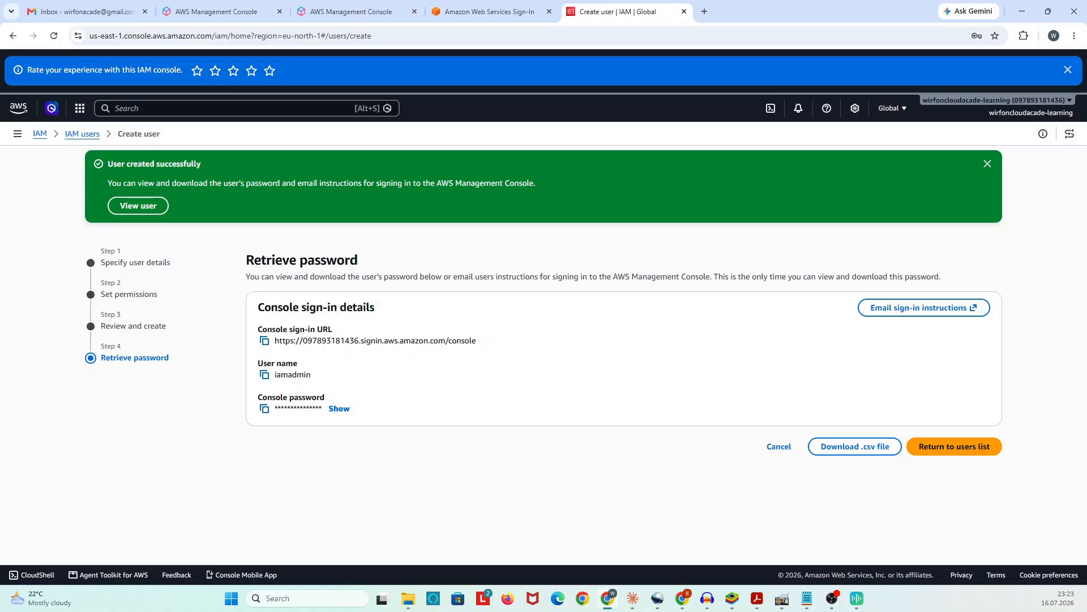
# Step: Copy iamadmin's console sign-in URL and paste it on its own line in the Notepad notes
pyautogui.moveTo(360, 340); pyautogui.dragTo(303, 340)
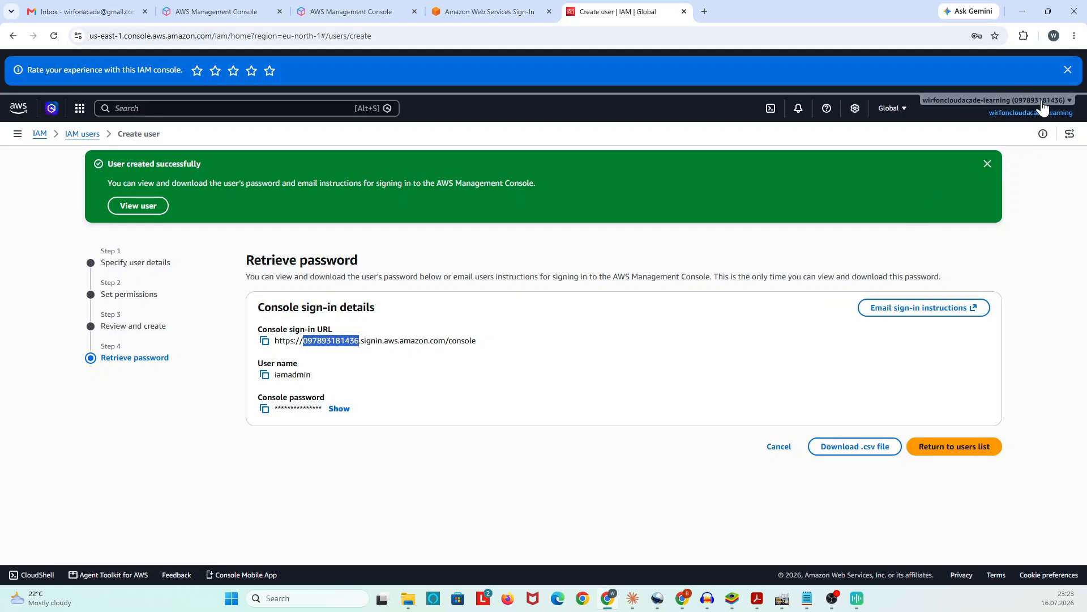
pyautogui.click(264, 341)
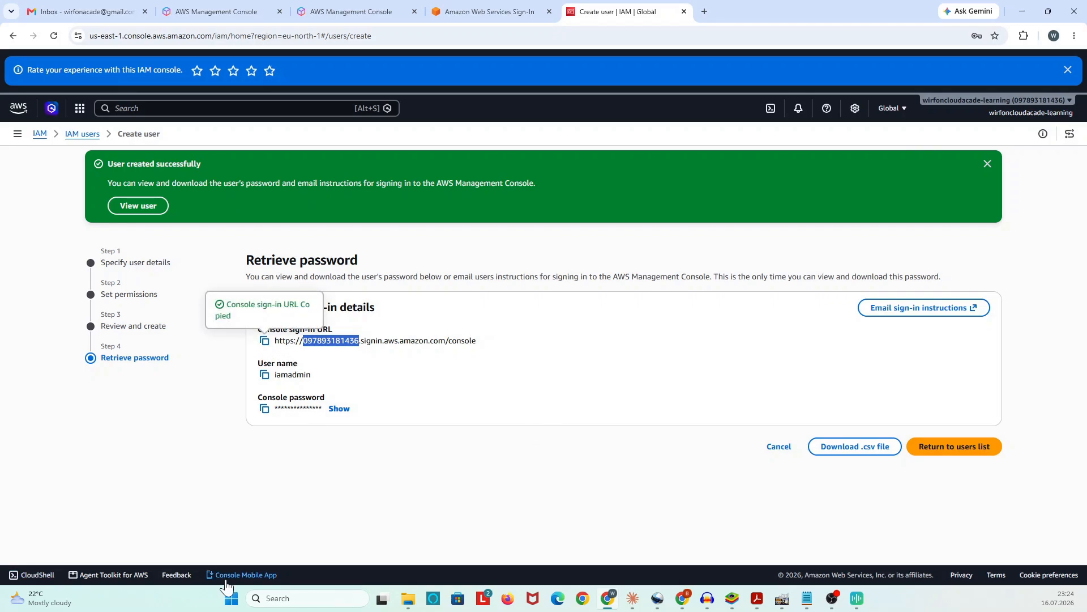
pyautogui.click(808, 599)
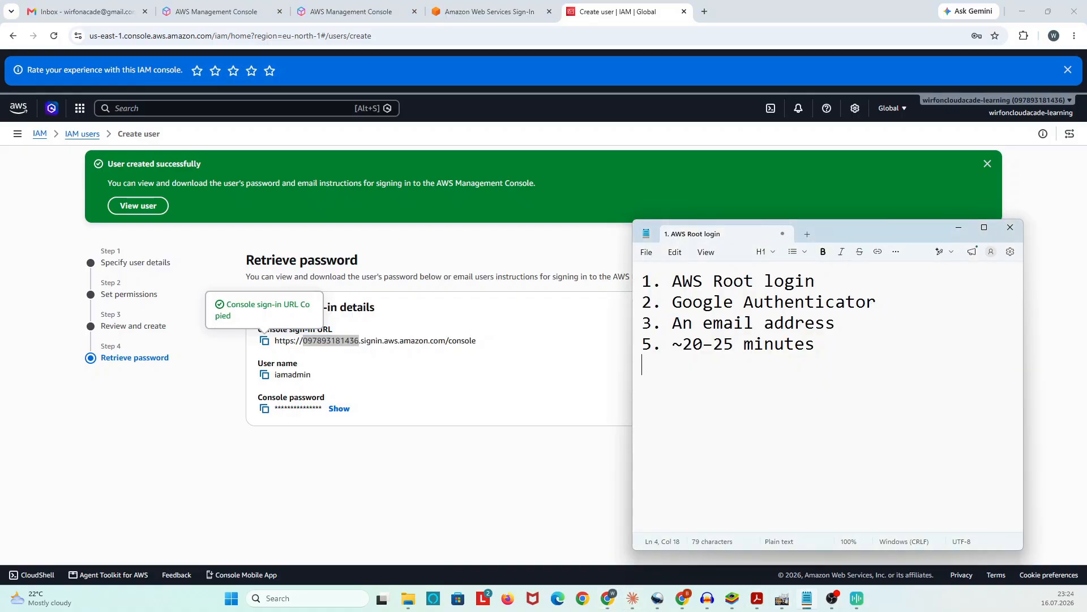
pyautogui.press('Return')
pyautogui.hotkey('ctrl', 'v')
pyautogui.press('Return')
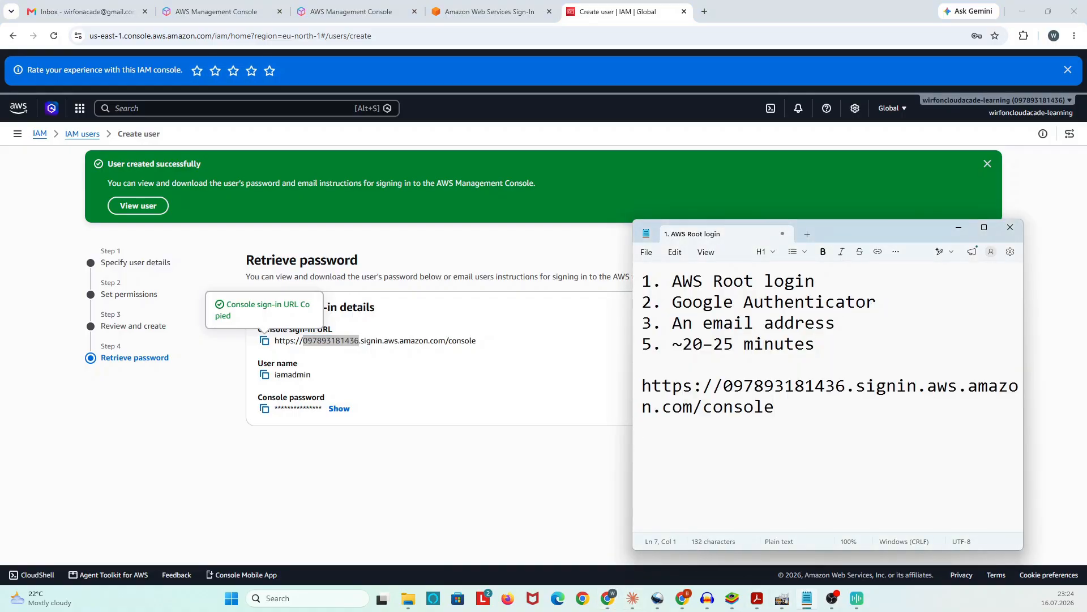
pyautogui.click(411, 456)
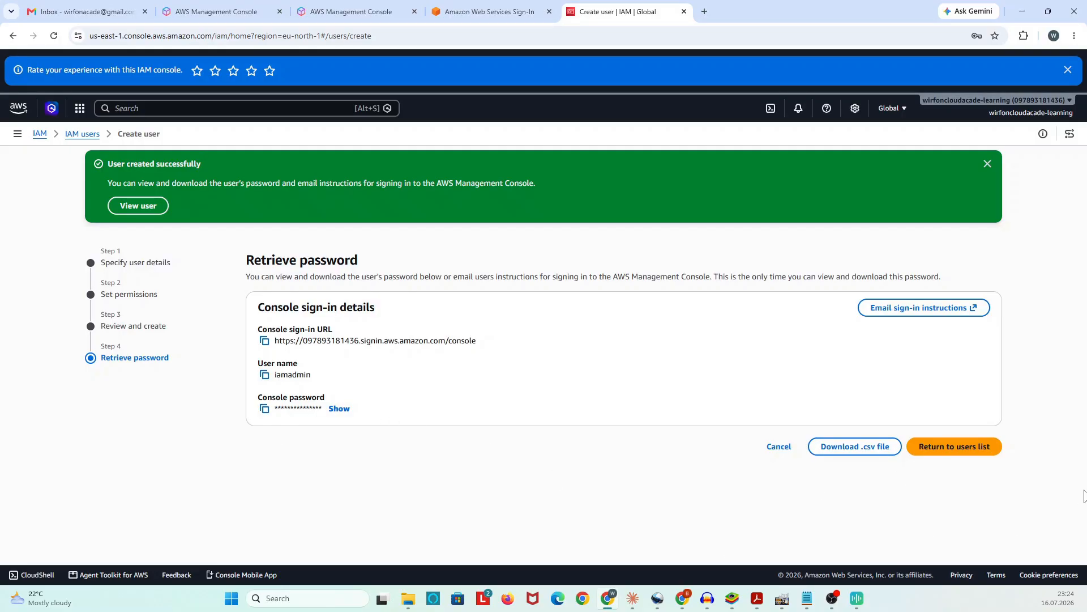
# Step: Return to the IAM users list, confirming to leave without viewing the password
pyautogui.click(950, 454)
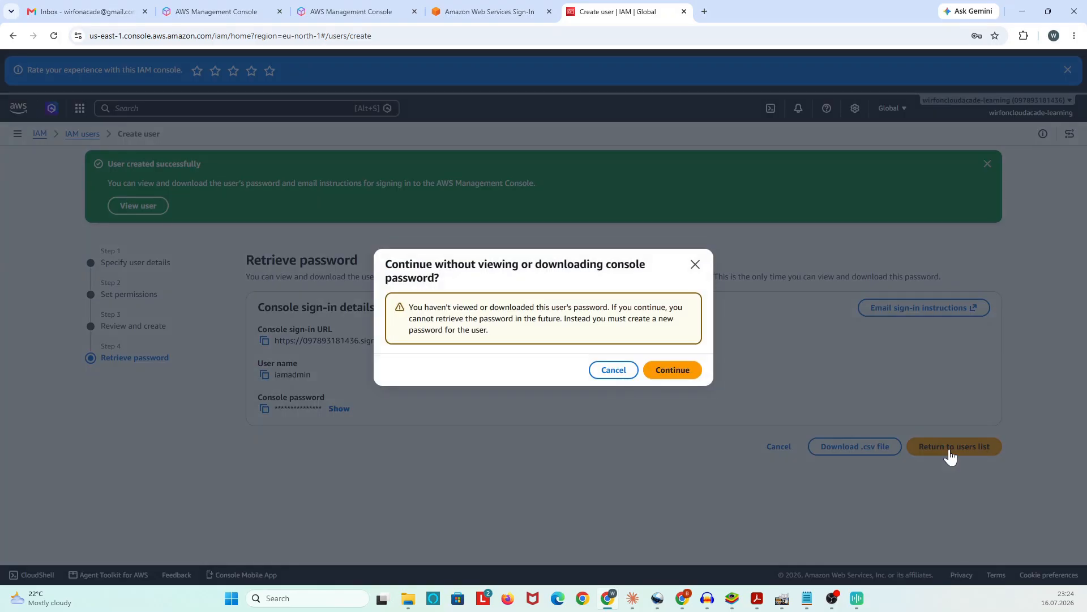
pyautogui.click(686, 374)
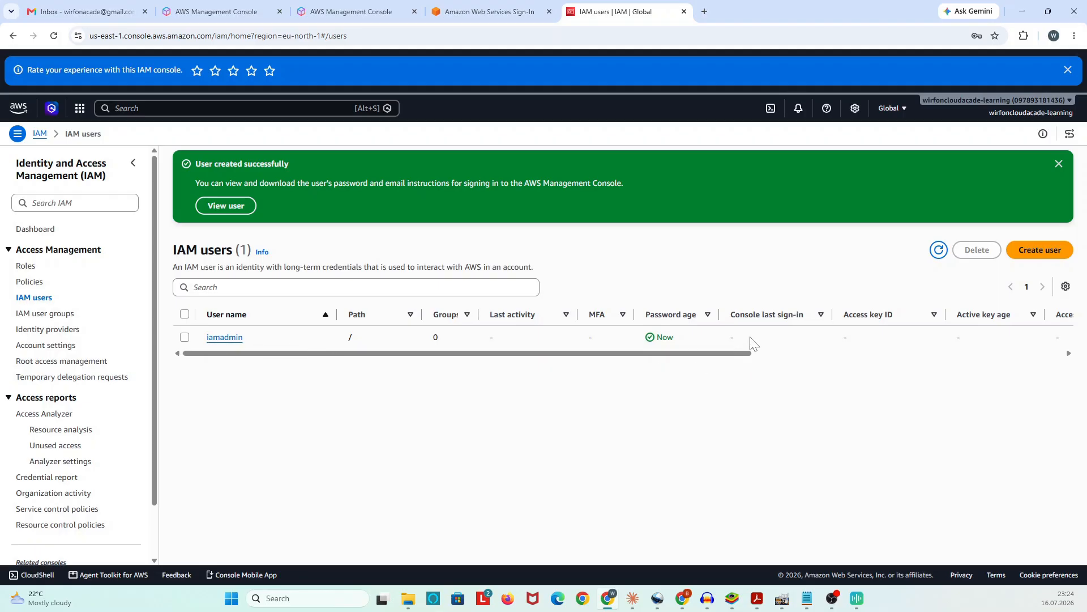
pyautogui.moveTo(737, 358); pyautogui.dragTo(242, 363)
# Step: Sign out of the console and copy the IAM user sign-in URL from Notepad
pyautogui.click(1069, 111)
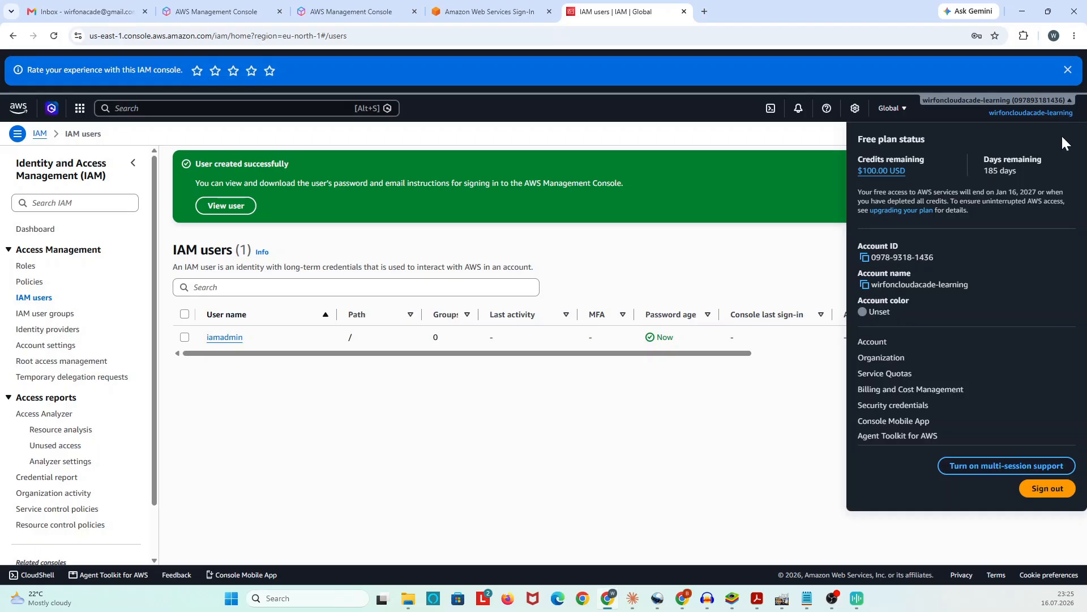
pyautogui.click(1049, 491)
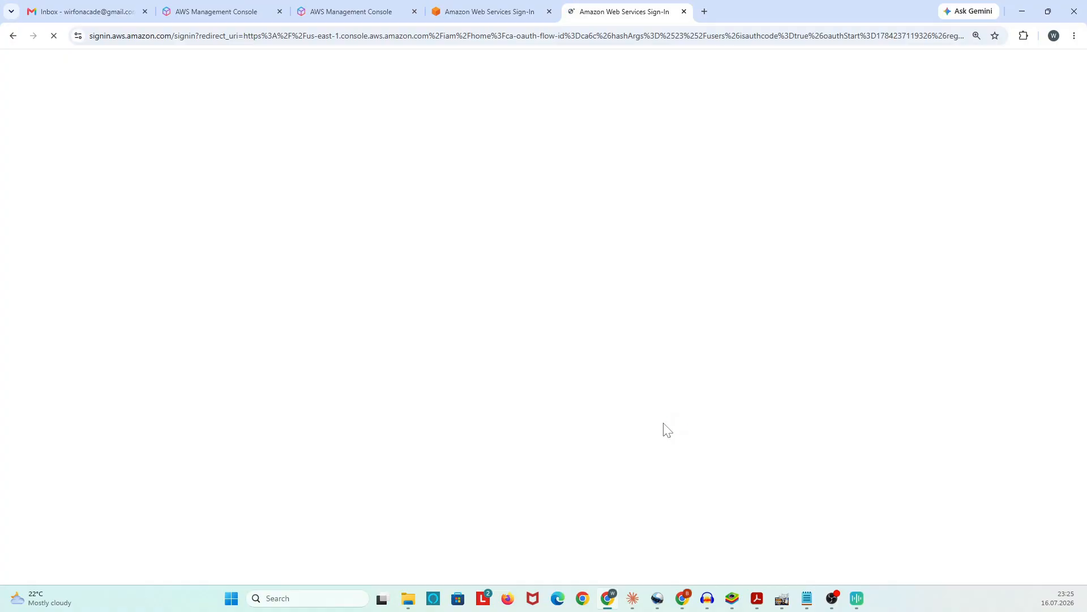
pyautogui.click(807, 599)
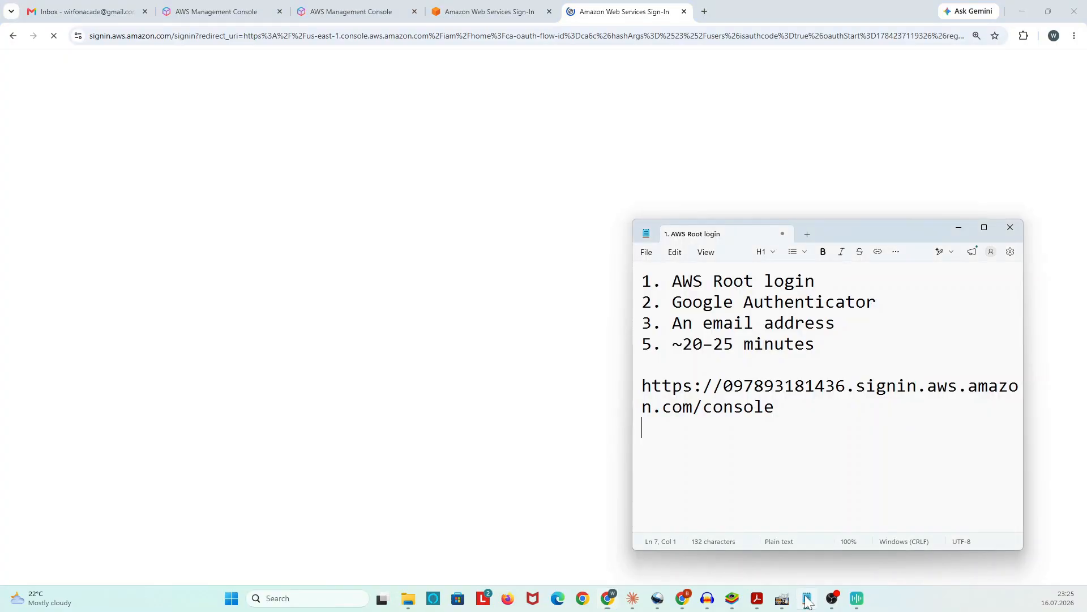
pyautogui.press('Left')
pyautogui.hotkey('shift', 'Home')
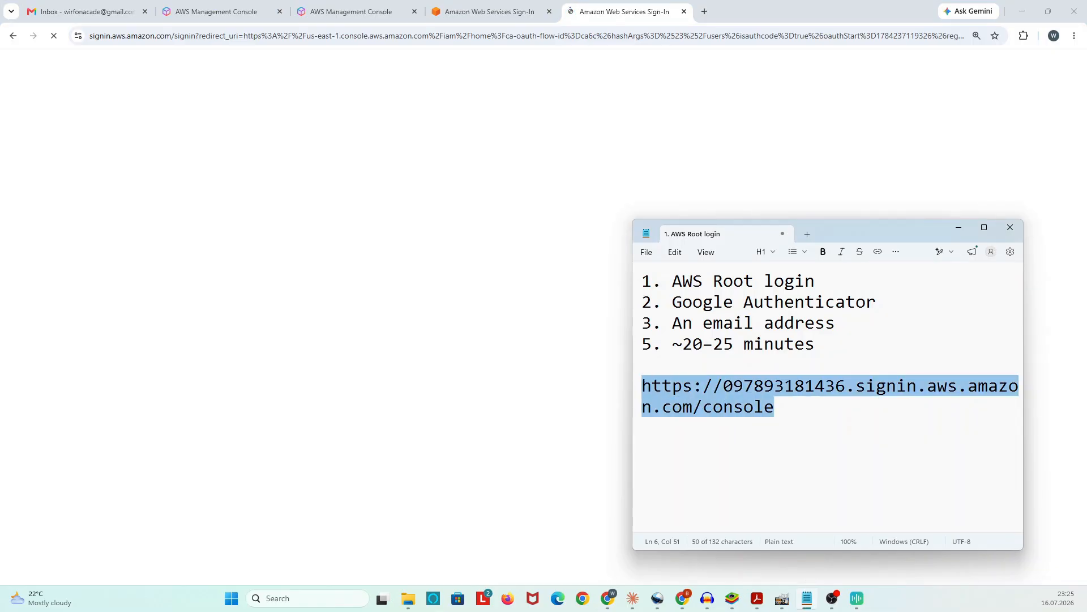
pyautogui.rightClick(657, 388)
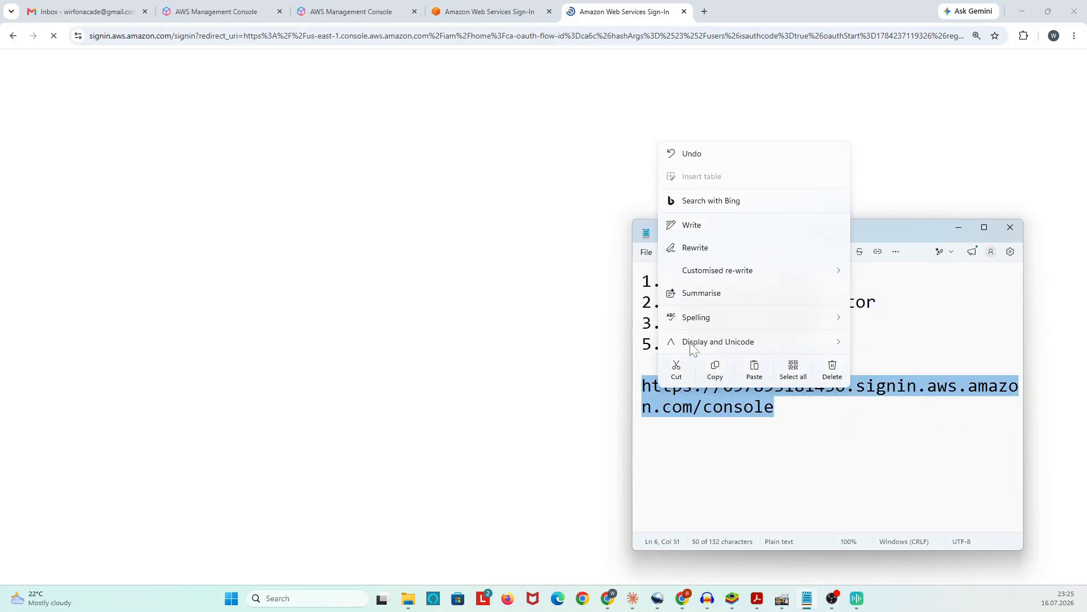
pyautogui.click(716, 369)
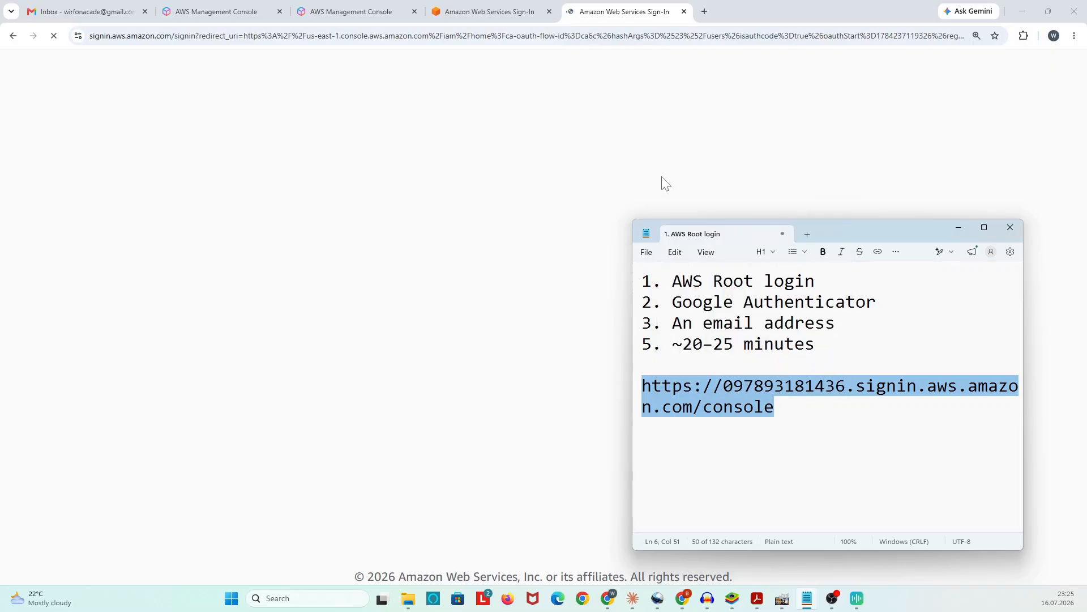
# Step: Open the copied sign-in URL in a new browser tab
pyautogui.click(704, 12)
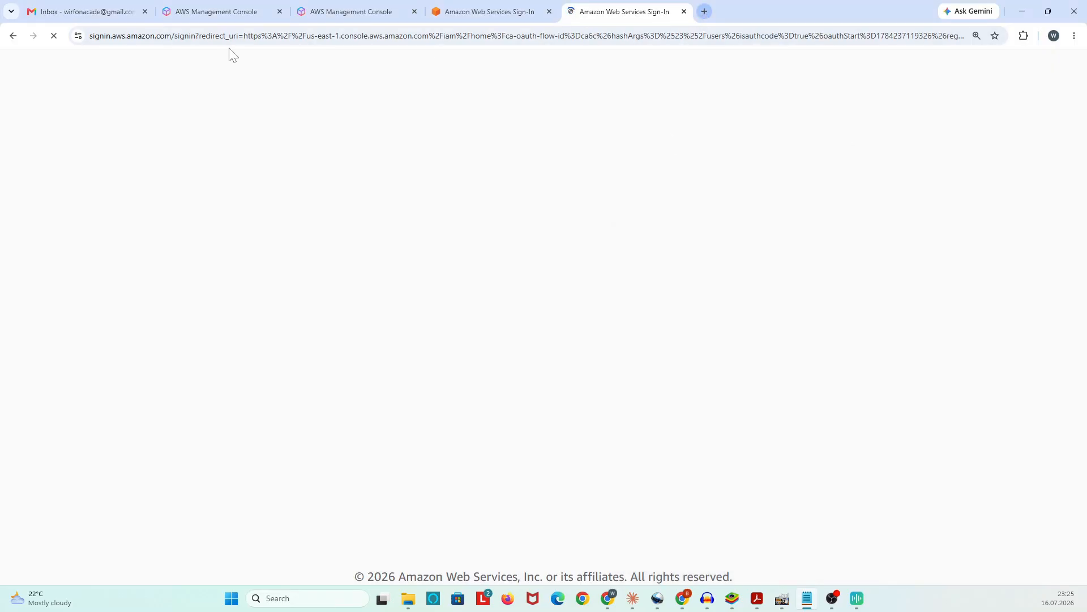
pyautogui.click(704, 12)
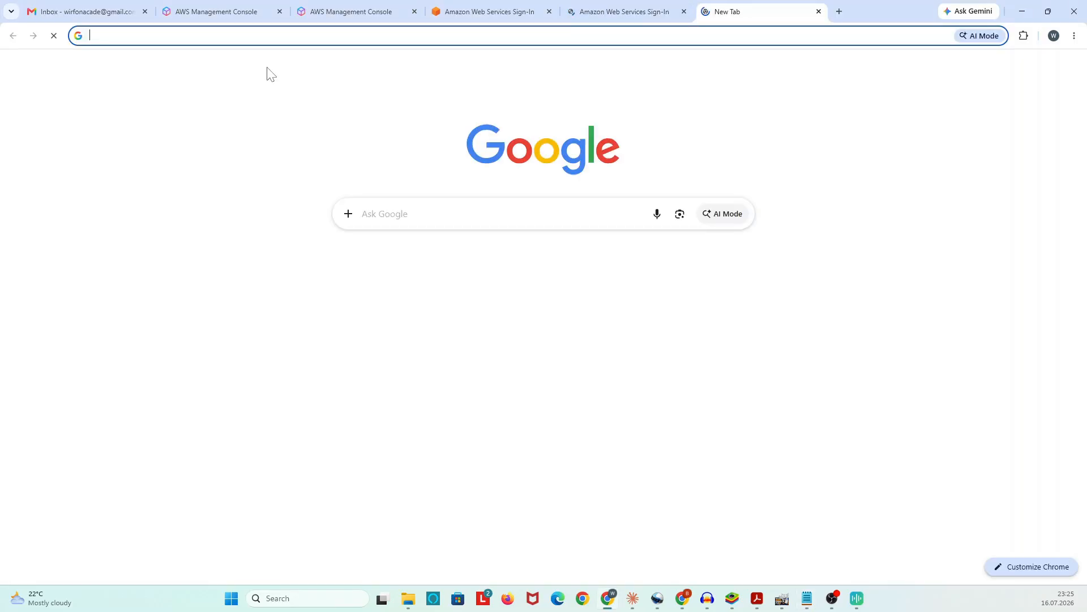
pyautogui.rightClick(153, 40)
pyautogui.click(236, 150)
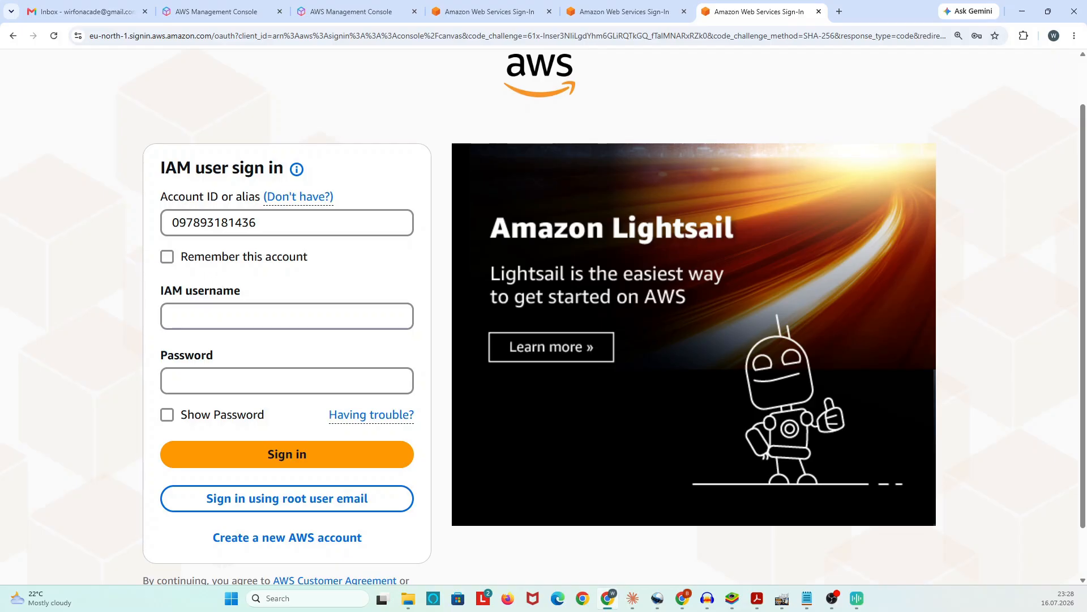
# Step: Sign in as IAM user iamadmin with its password
pyautogui.click(287, 316)
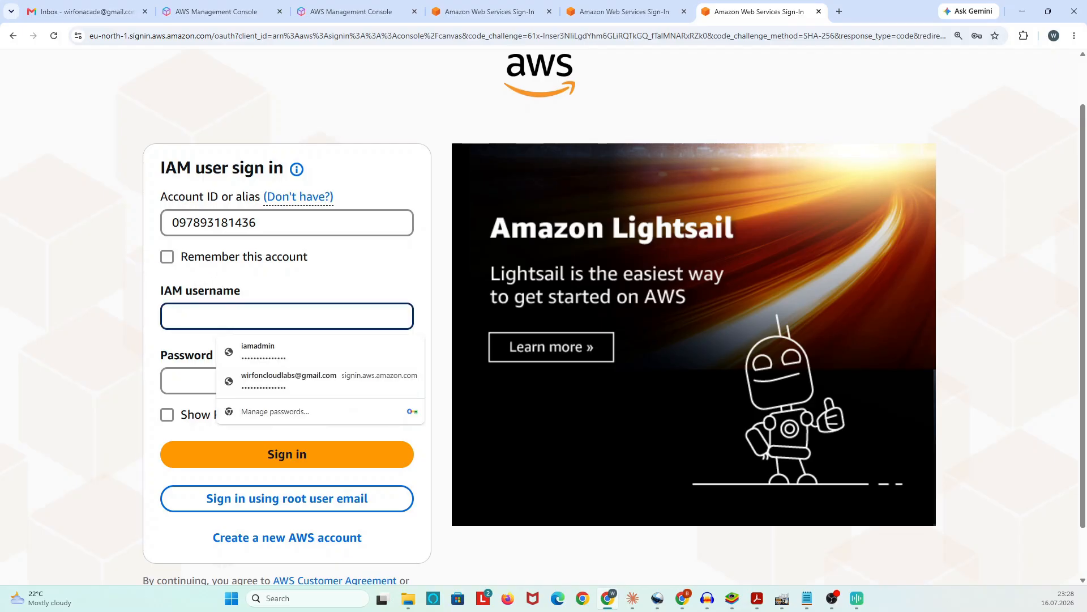
pyautogui.write('iamadmin')
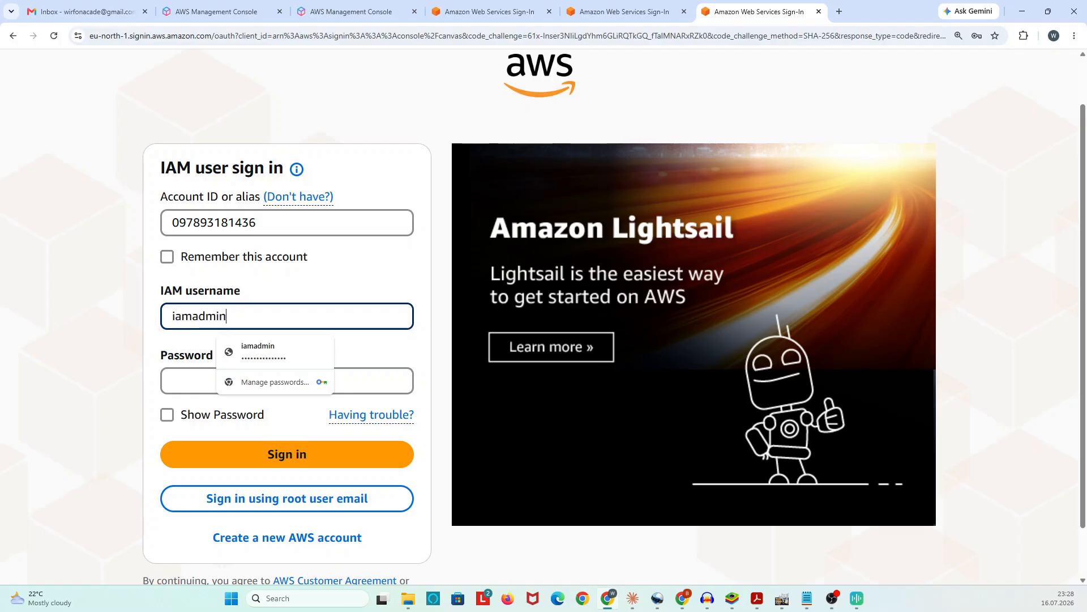
pyautogui.click(182, 381)
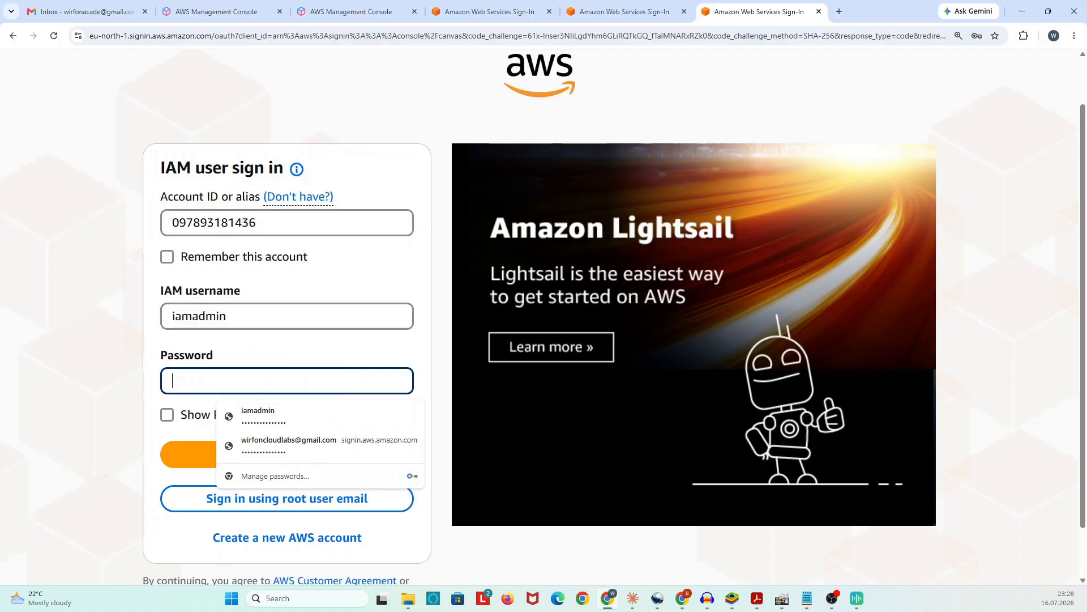
pyautogui.write('•••••••••••')
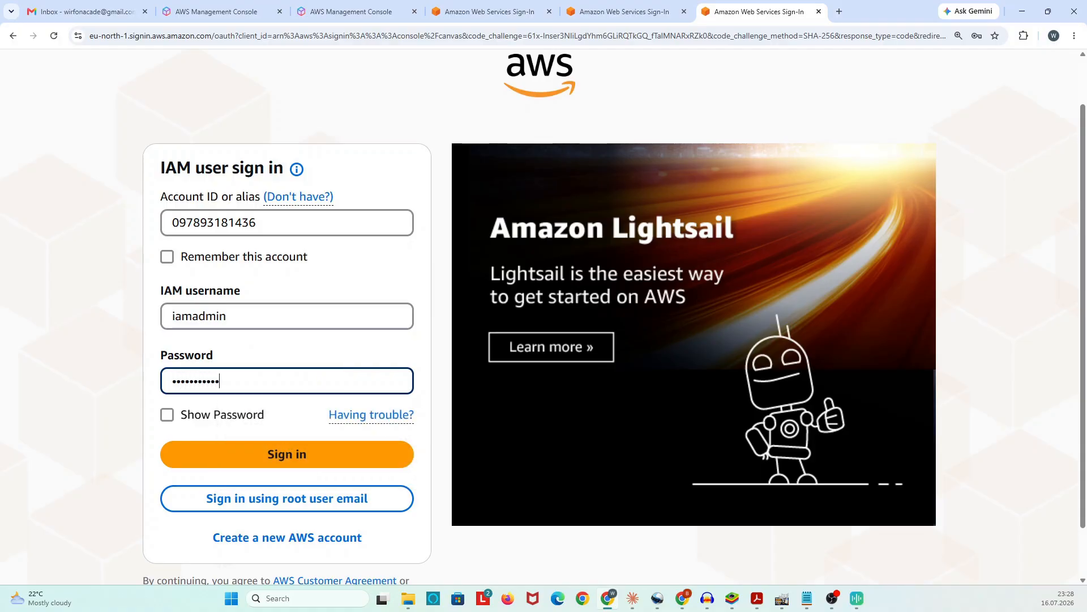
pyautogui.write('•••')
pyautogui.click(298, 454)
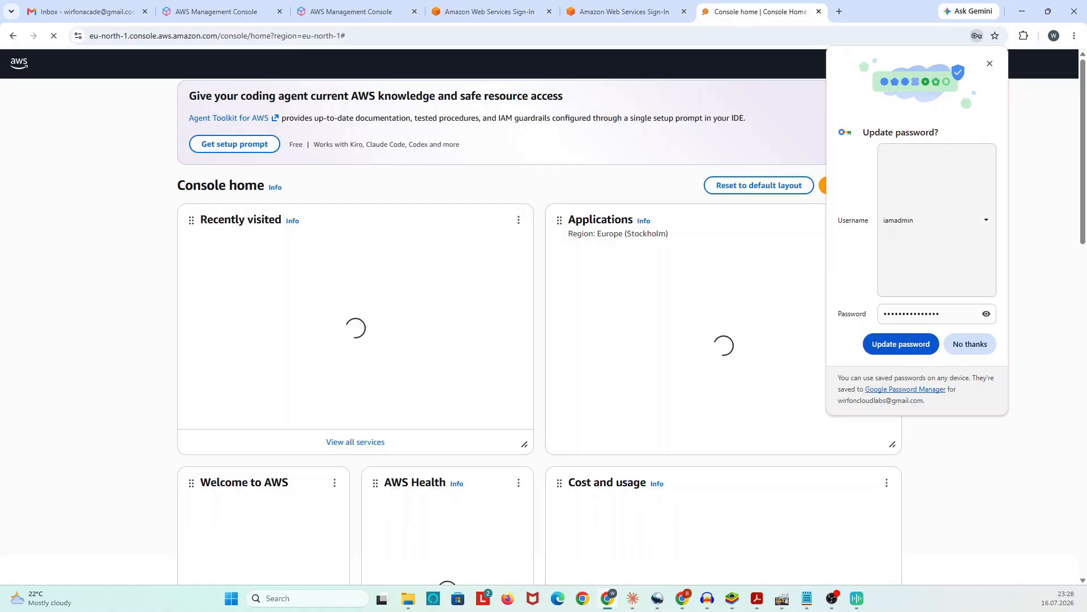
# Step: Dismiss the browser's password-update prompt and open iamadmin's Security credentials page
pyautogui.click(971, 345)
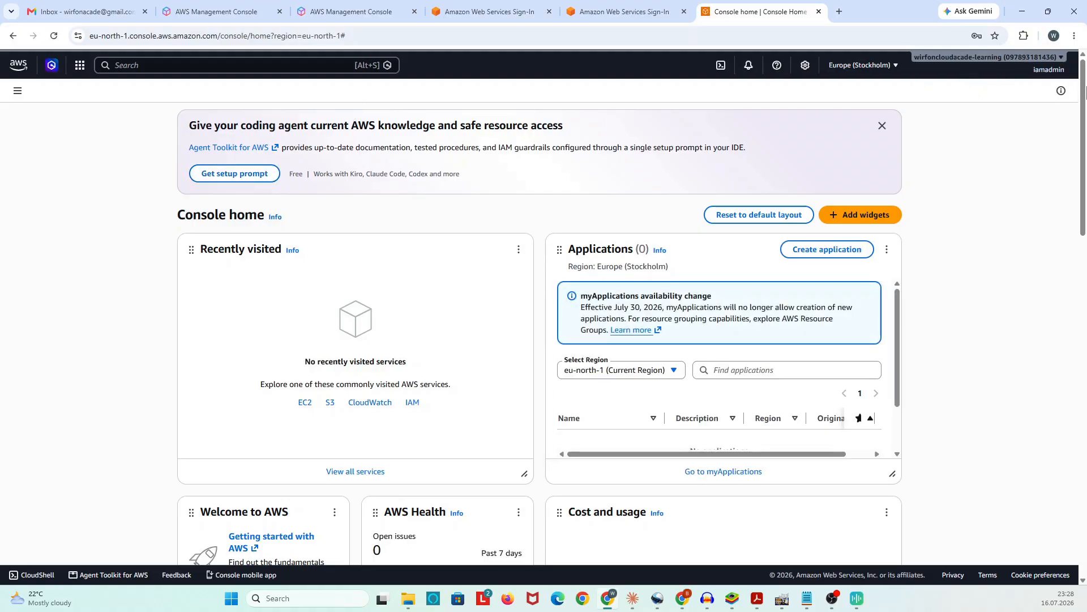
pyautogui.click(1049, 70)
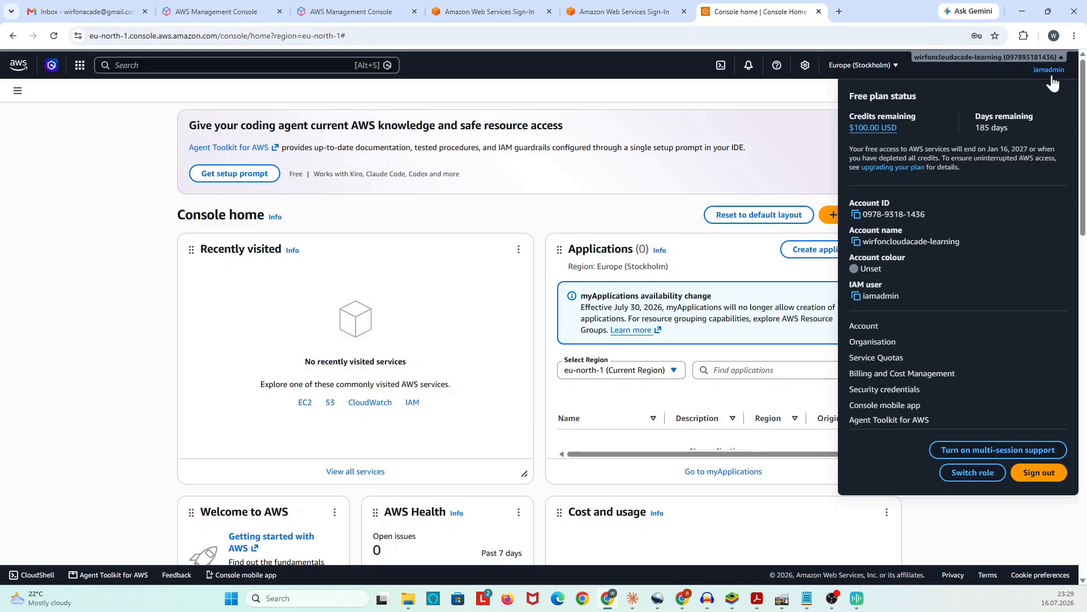
pyautogui.click(890, 387)
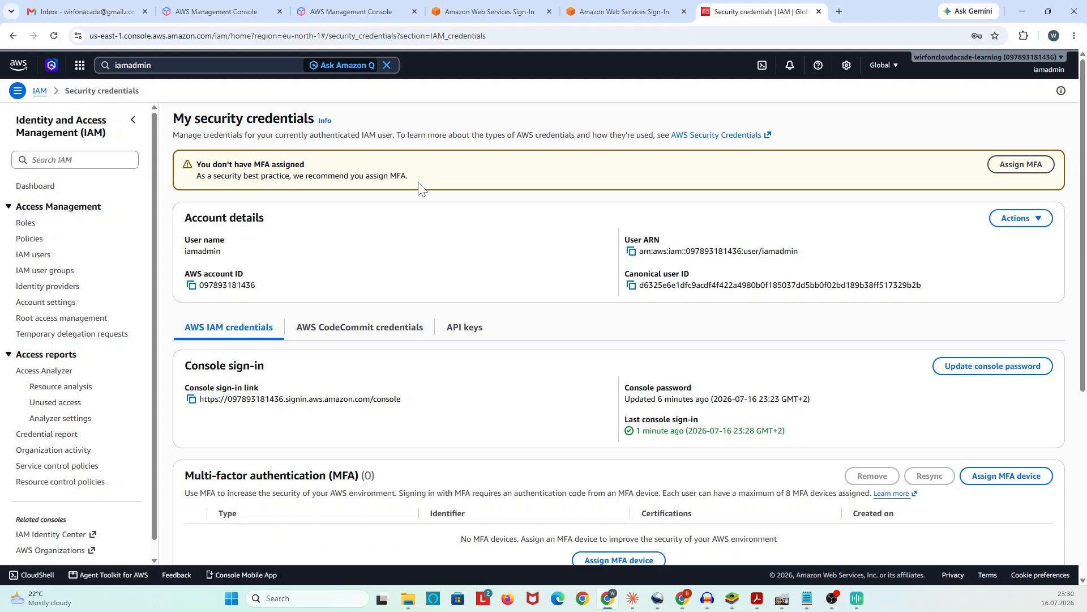
# Step: Start assigning an MFA device to iamadmin and name it IAMAdminAuthenticator
pyautogui.scroll(-2, 312, 177)
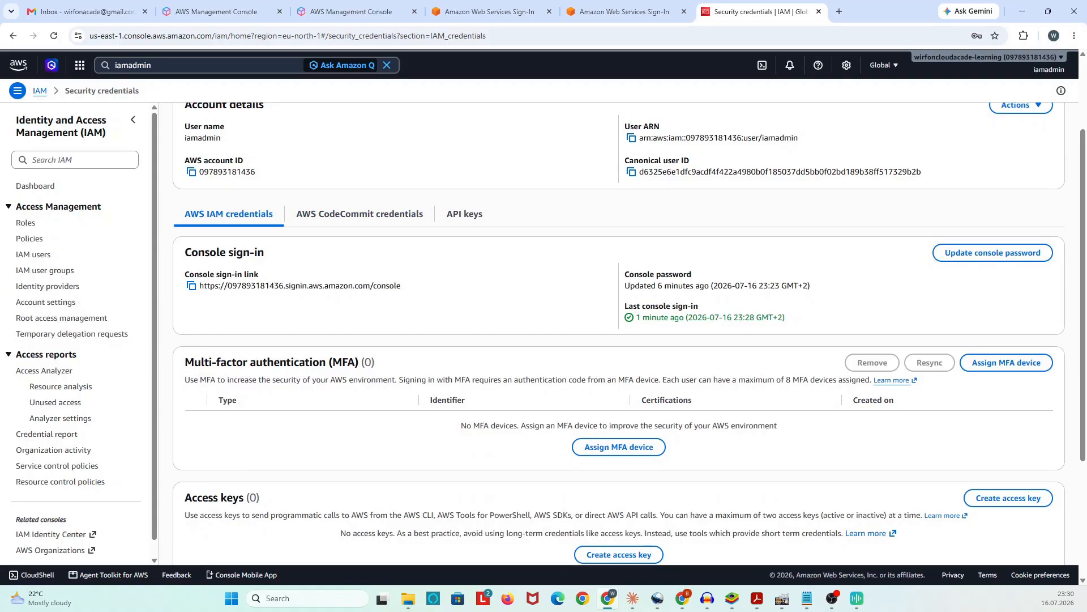
pyautogui.click(619, 448)
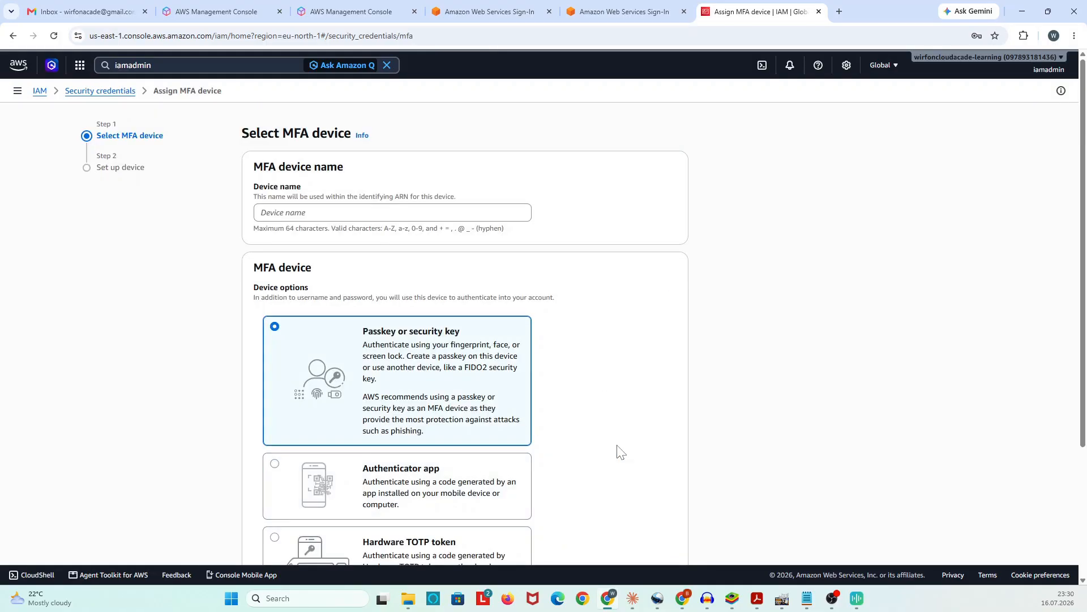
pyautogui.scroll(-1, 281, 212)
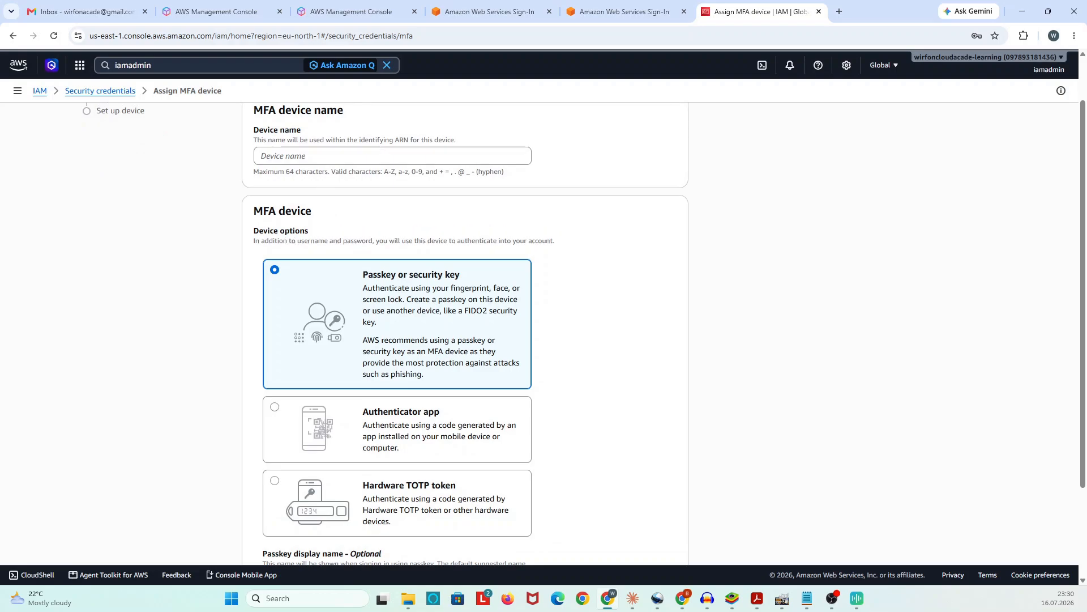
pyautogui.click(306, 156)
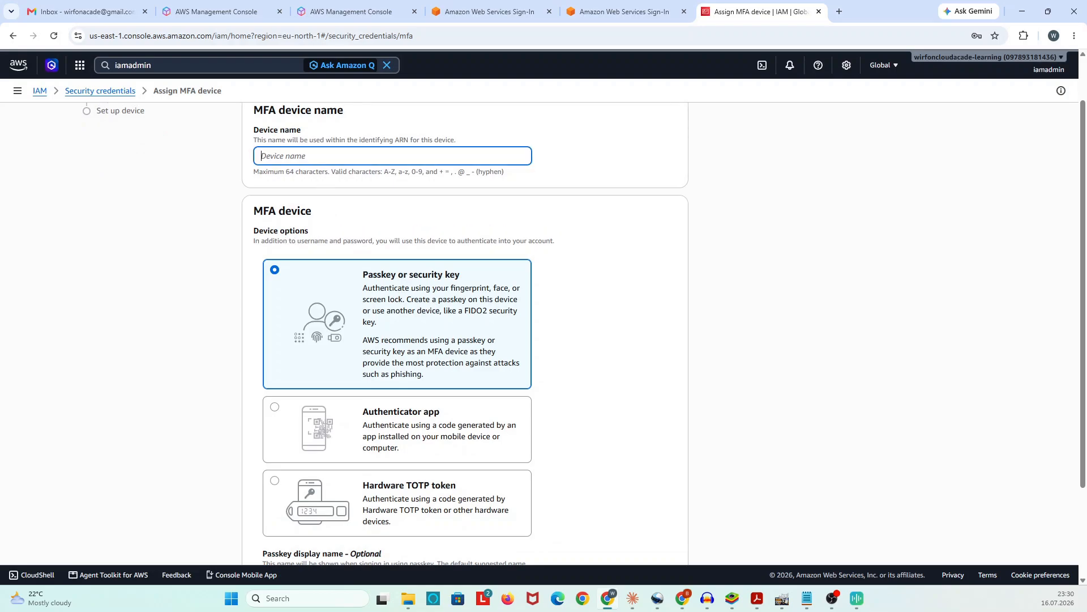
pyautogui.write('IAMAdminAutehn')
pyautogui.press('BackSpace')
pyautogui.press('BackSpace')
pyautogui.press('BackSpace')
pyautogui.press('BackSpace')
pyautogui.press('BackSpace')
pyautogui.press('BackSpace')
pyautogui.write('Authenticator')
pyautogui.scroll(-1, 331, 209)
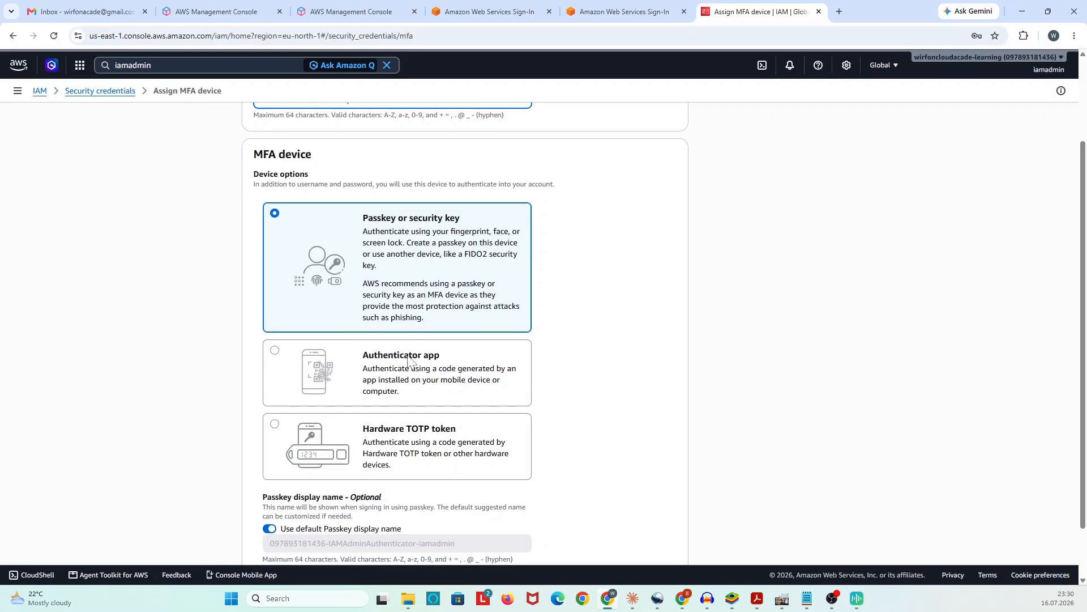
# Step: Choose Authenticator app as the MFA type, continue to device setup, and bring up BlueStacks
pyautogui.click(277, 351)
pyautogui.click(276, 351)
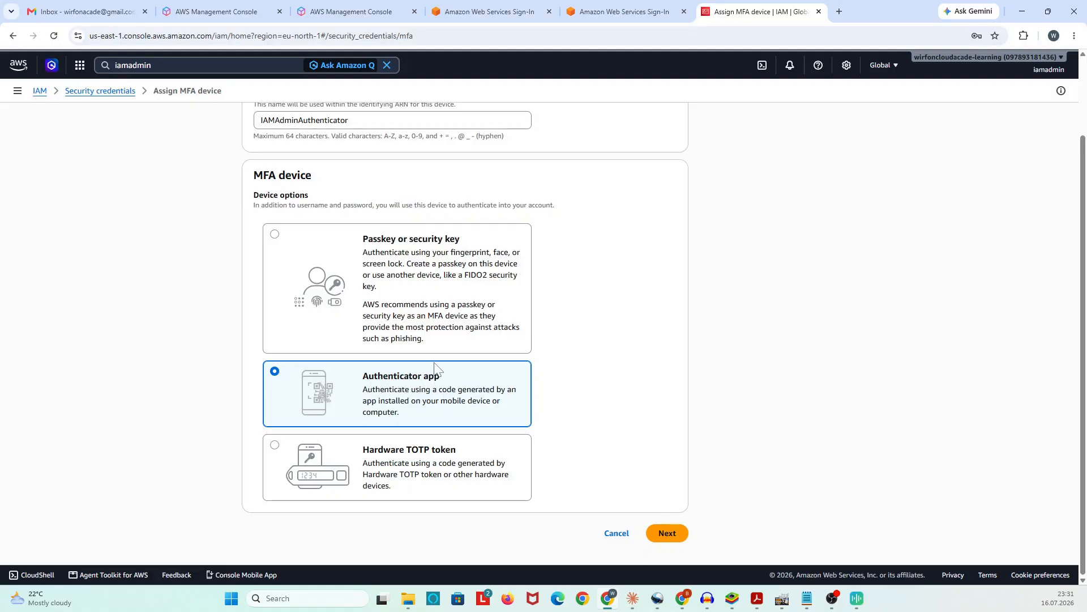
pyautogui.click(672, 533)
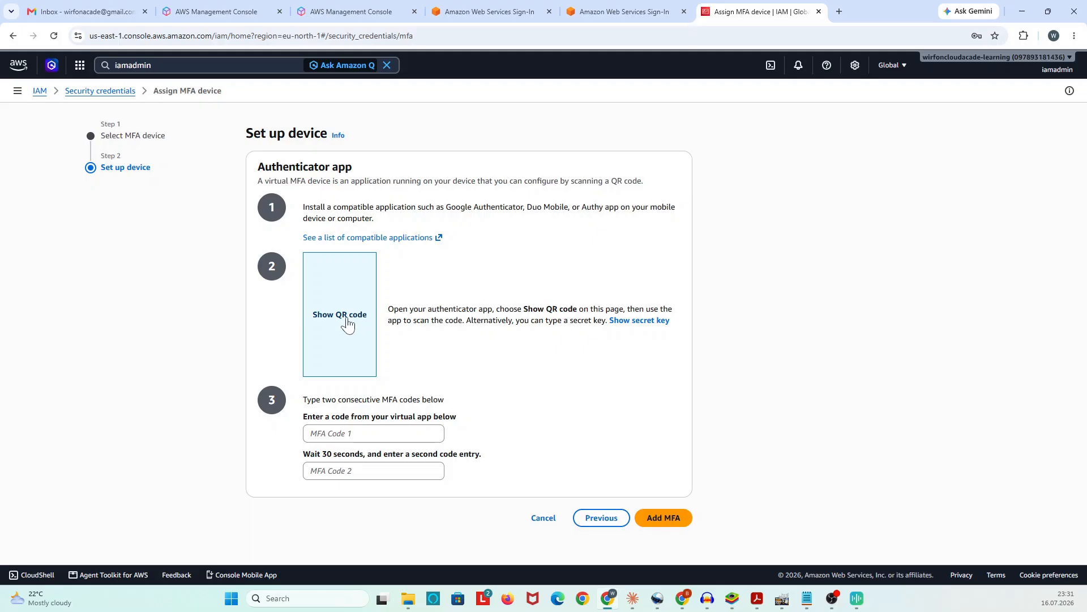
pyautogui.moveTo(733, 603)
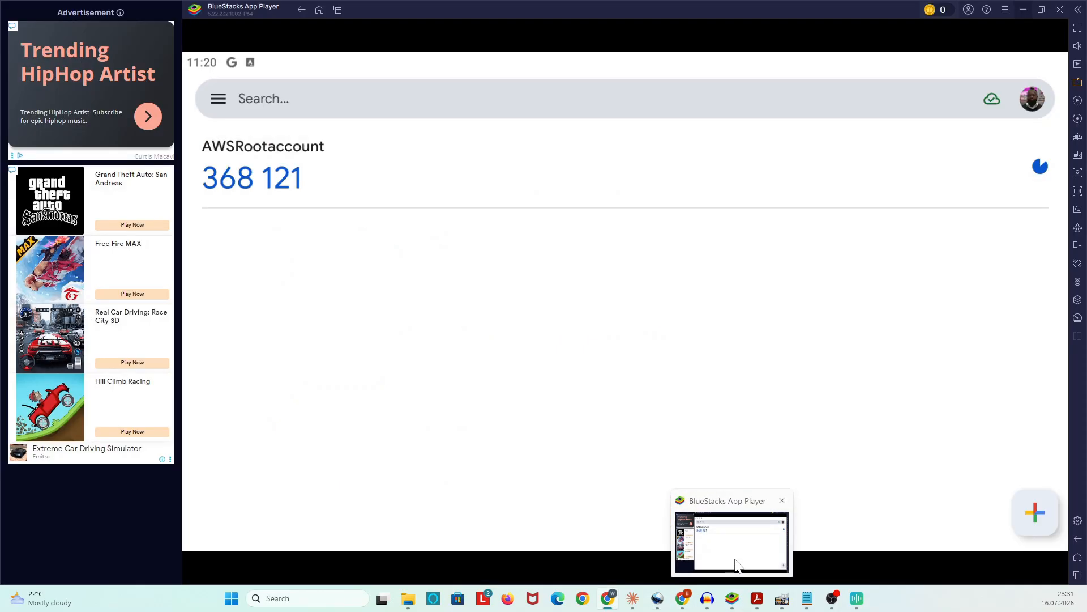
pyautogui.click(735, 566)
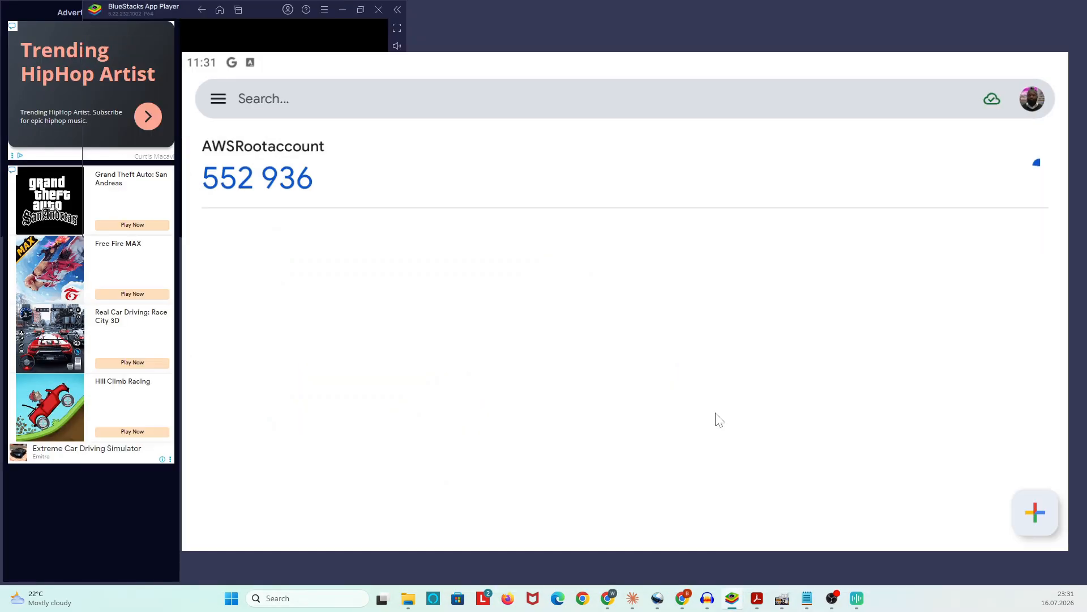
# Step: View Google Authenticator's add-account options, then minimize BlueStacks
pyautogui.click(1045, 519)
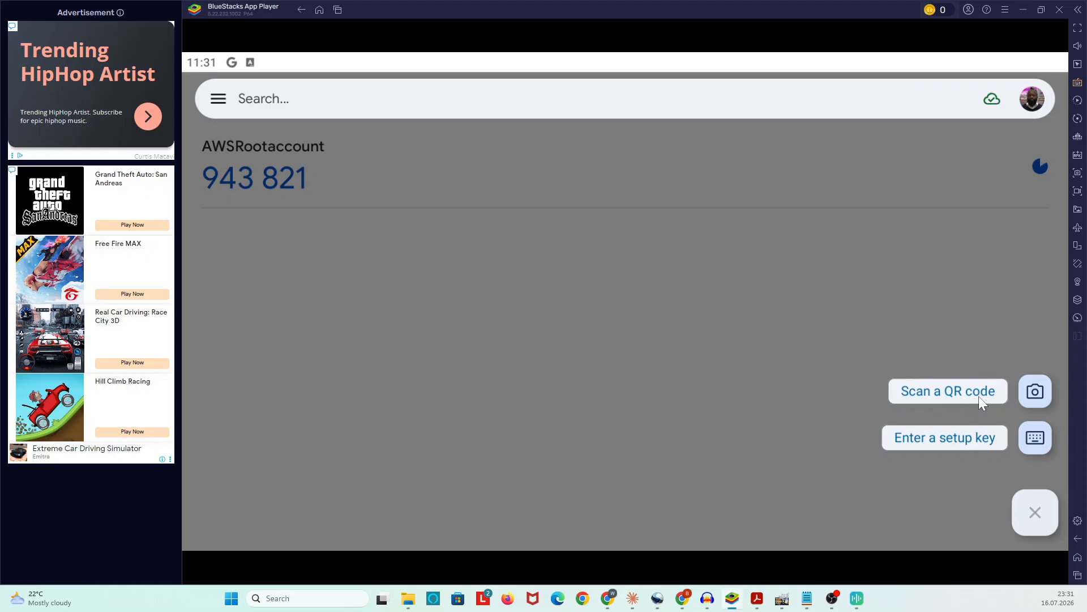
pyautogui.click(1021, 10)
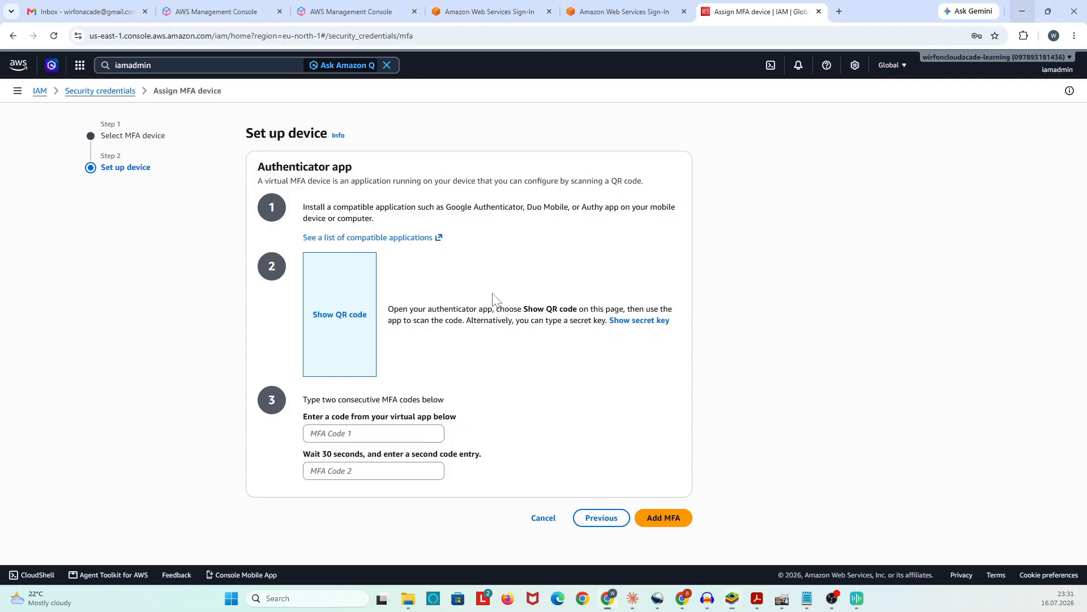
# Step: Reveal the MFA QR code and secret key, then copy the secret key
pyautogui.click(337, 320)
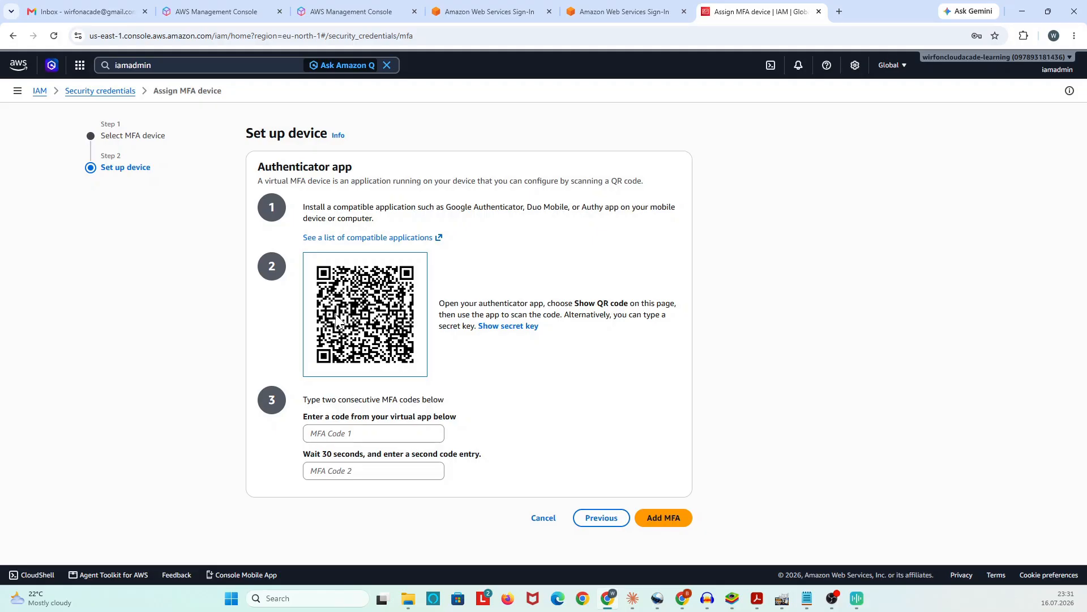
pyautogui.click(502, 333)
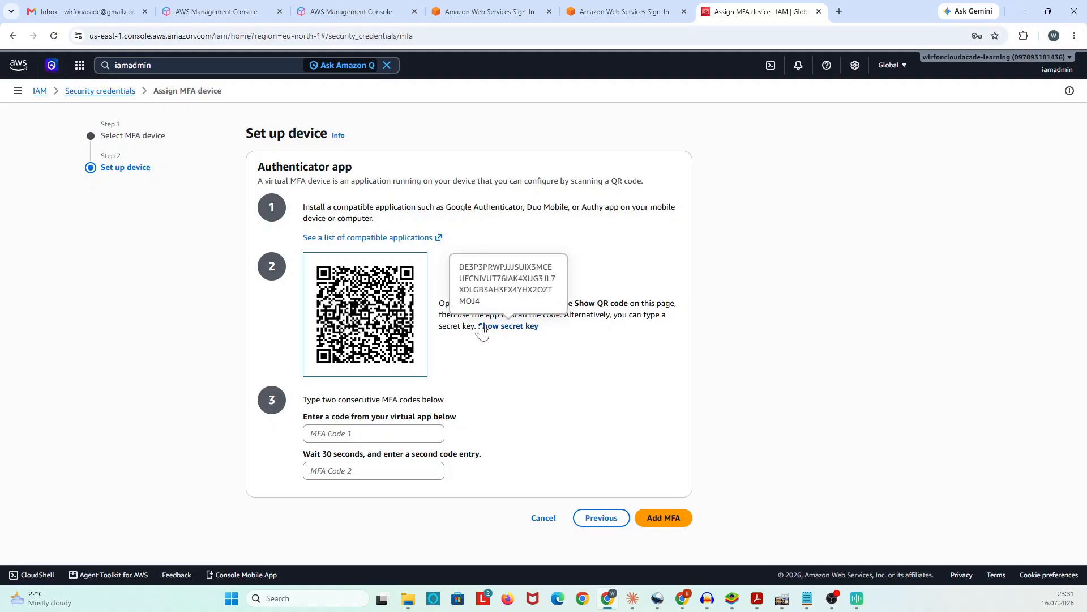
pyautogui.click(513, 346)
pyautogui.click(501, 334)
pyautogui.moveTo(481, 300); pyautogui.dragTo(460, 266)
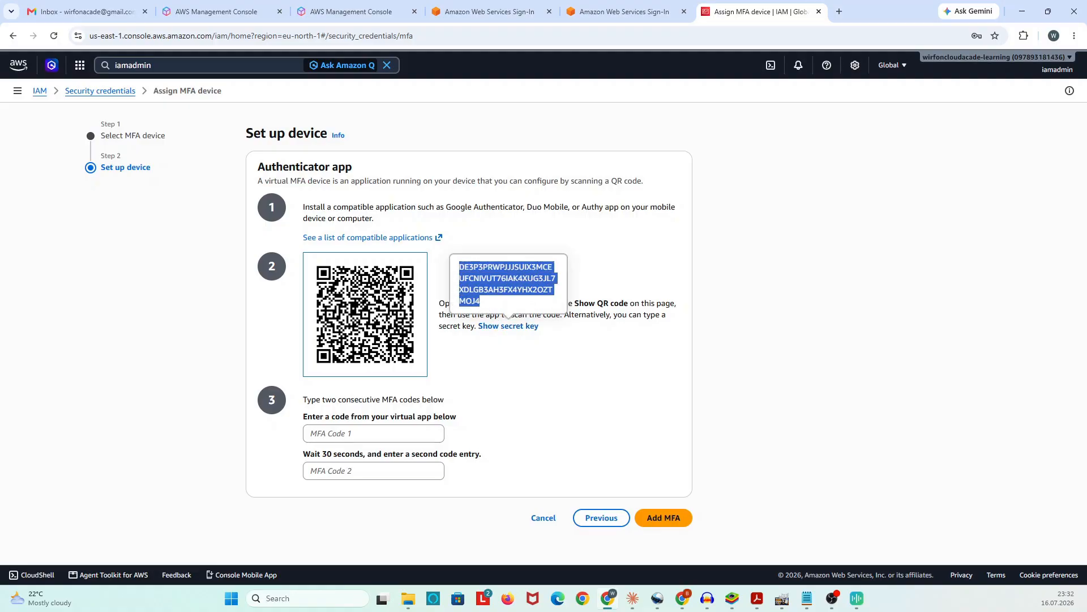
pyautogui.rightClick(495, 275)
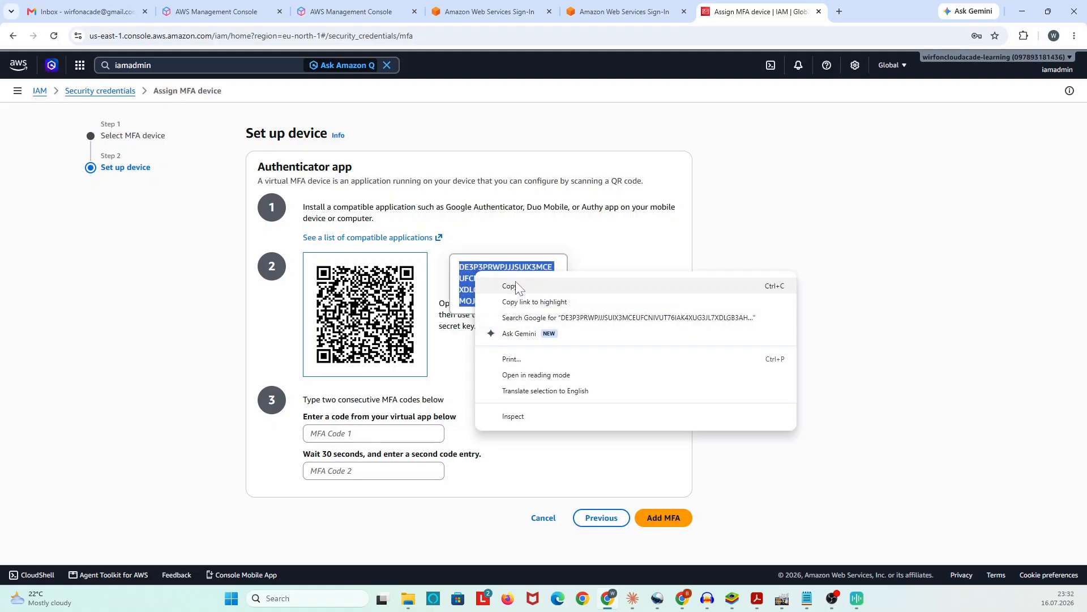
pyautogui.click(518, 288)
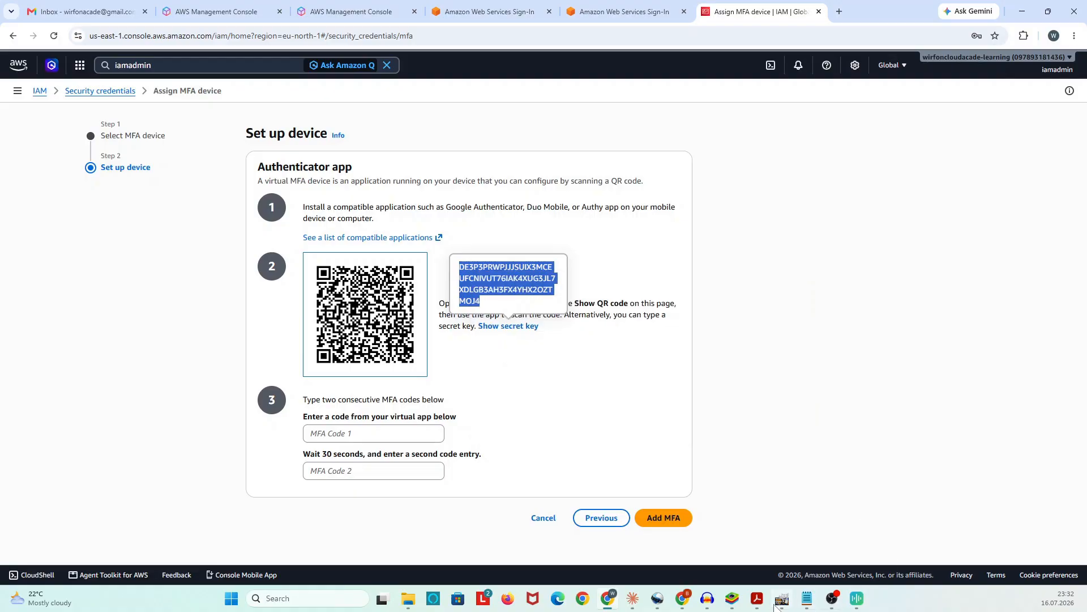
# Step: Add an AWSiamadmin account in Google Authenticator using the pasted secret key
pyautogui.moveTo(739, 605)
pyautogui.click(742, 550)
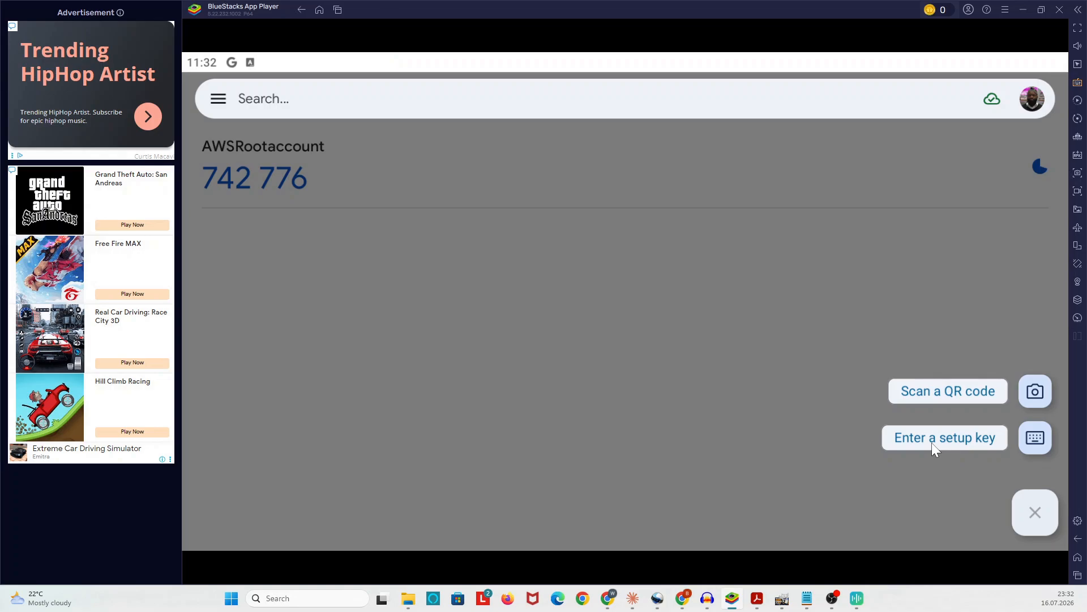
pyautogui.click(935, 441)
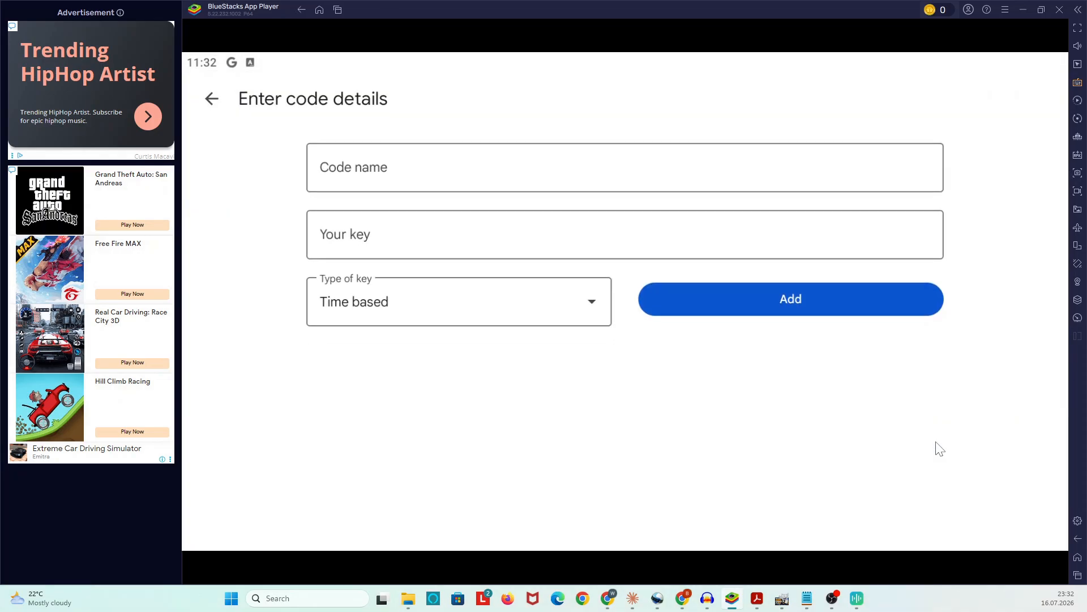
pyautogui.click(348, 169)
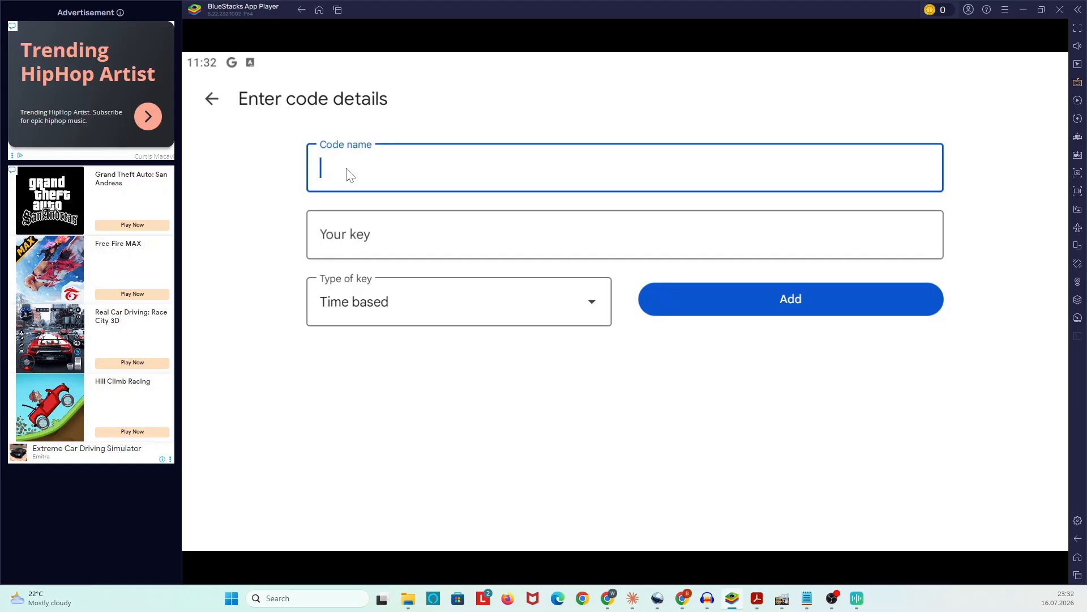
pyautogui.write('AWSiamadmin')
pyautogui.click(352, 237)
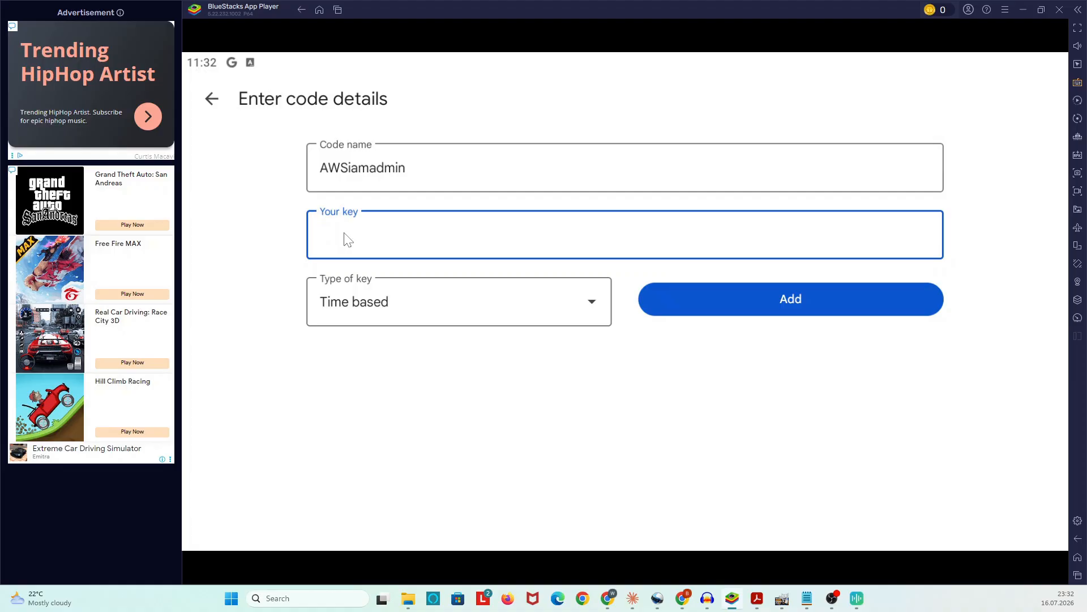
pyautogui.hotkey('ctrl', 'v')
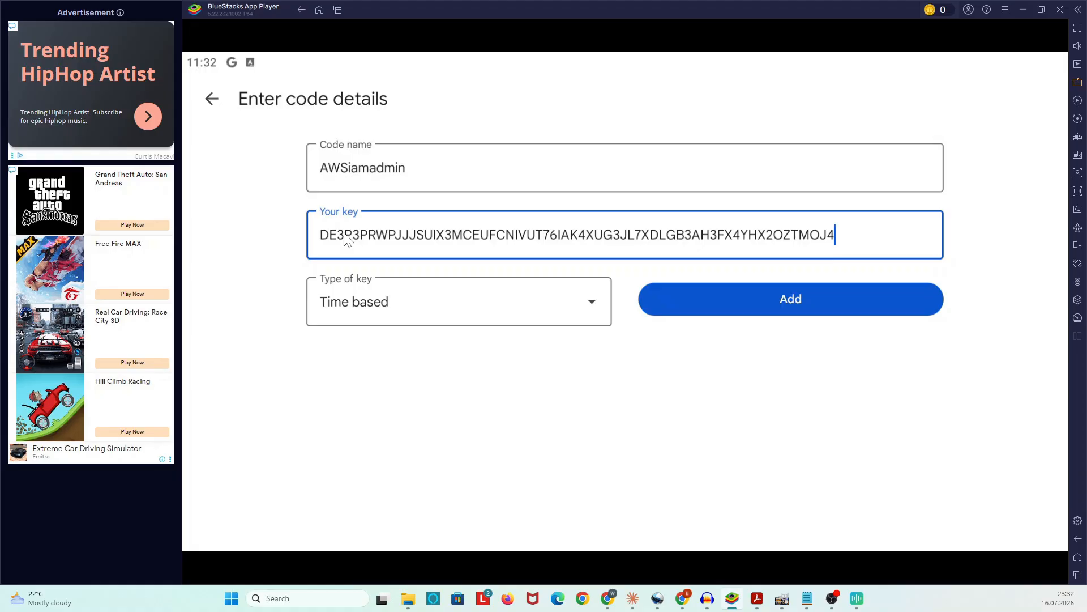
pyautogui.click(763, 302)
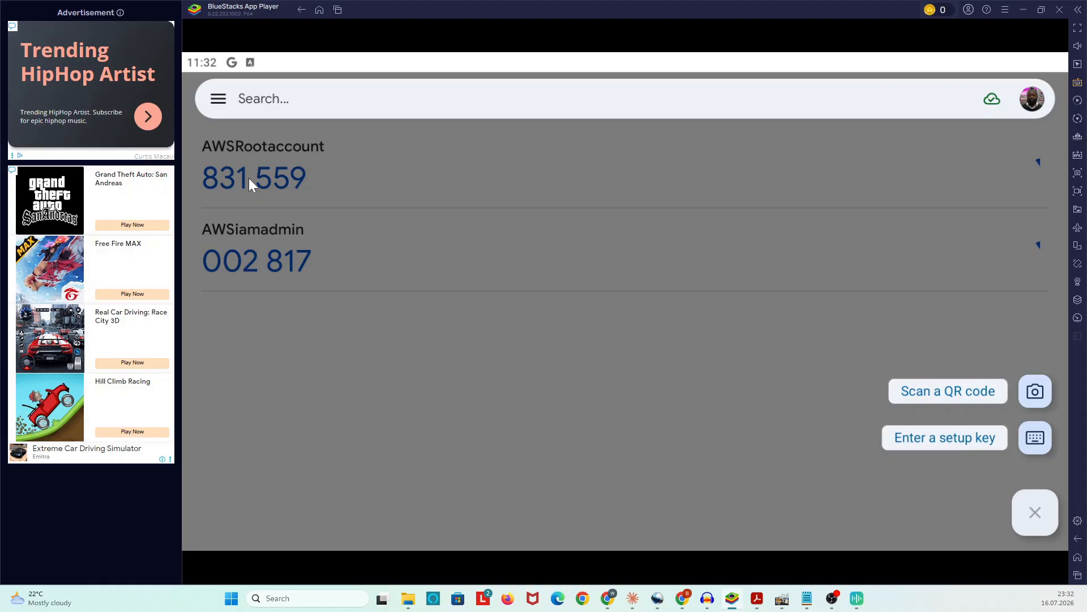
pyautogui.click(460, 395)
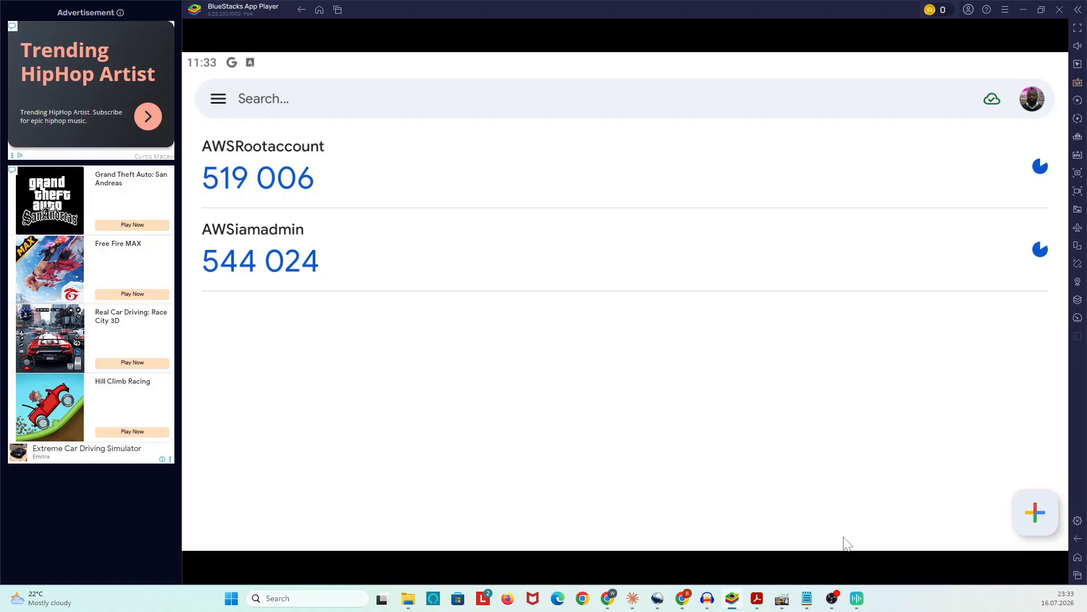
pyautogui.moveTo(612, 603)
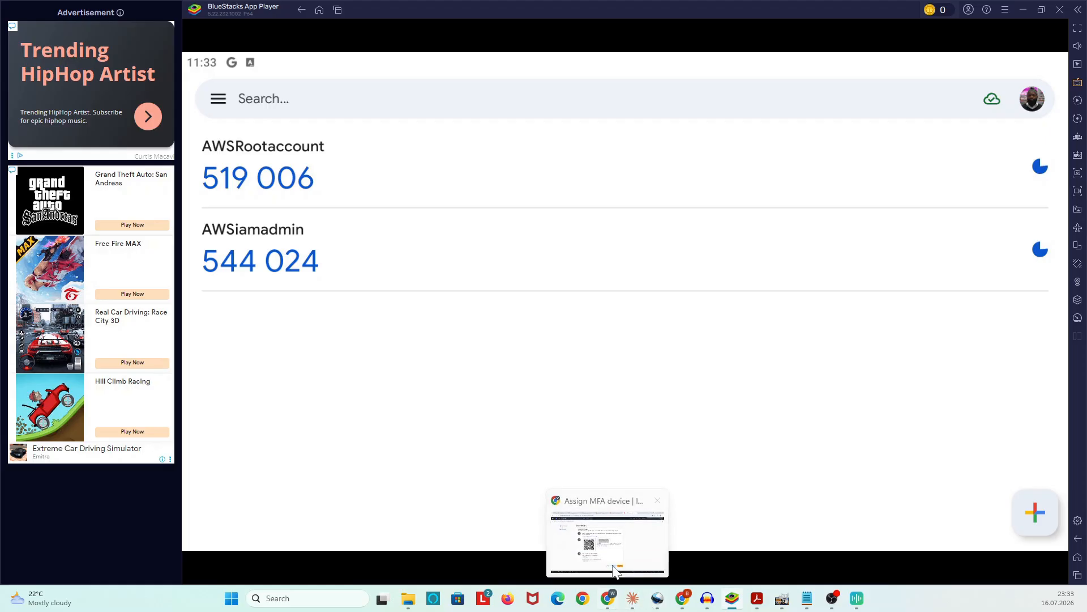
pyautogui.click(614, 560)
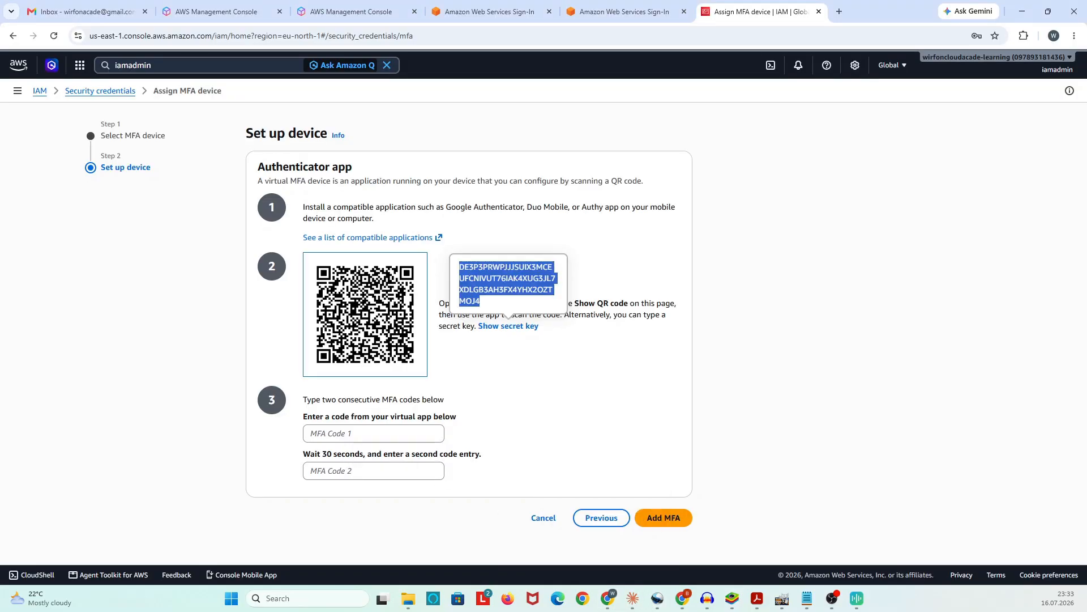
pyautogui.click(346, 434)
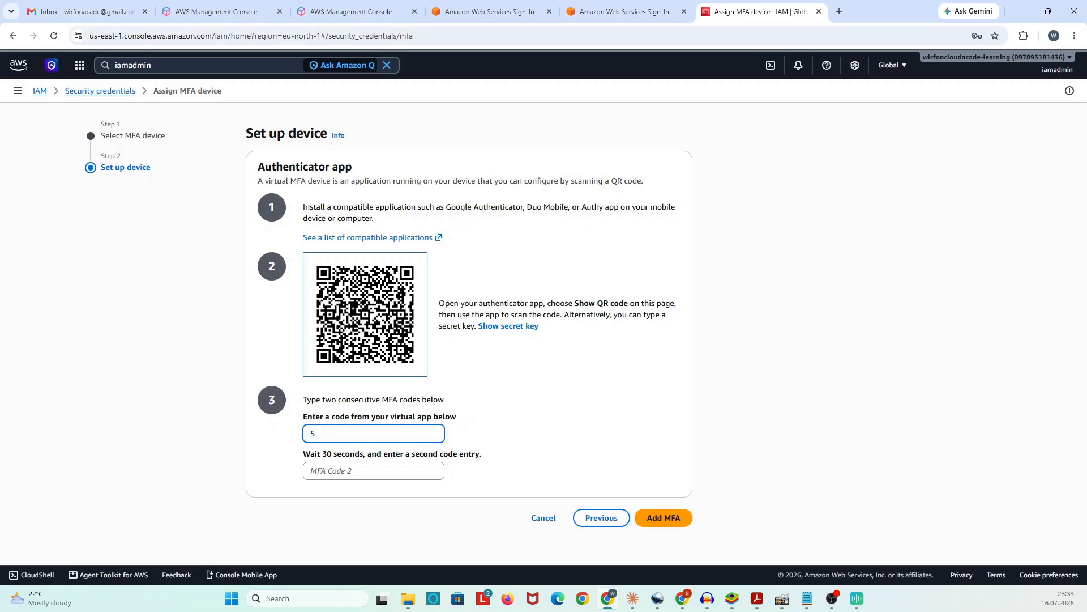
pyautogui.click(728, 606)
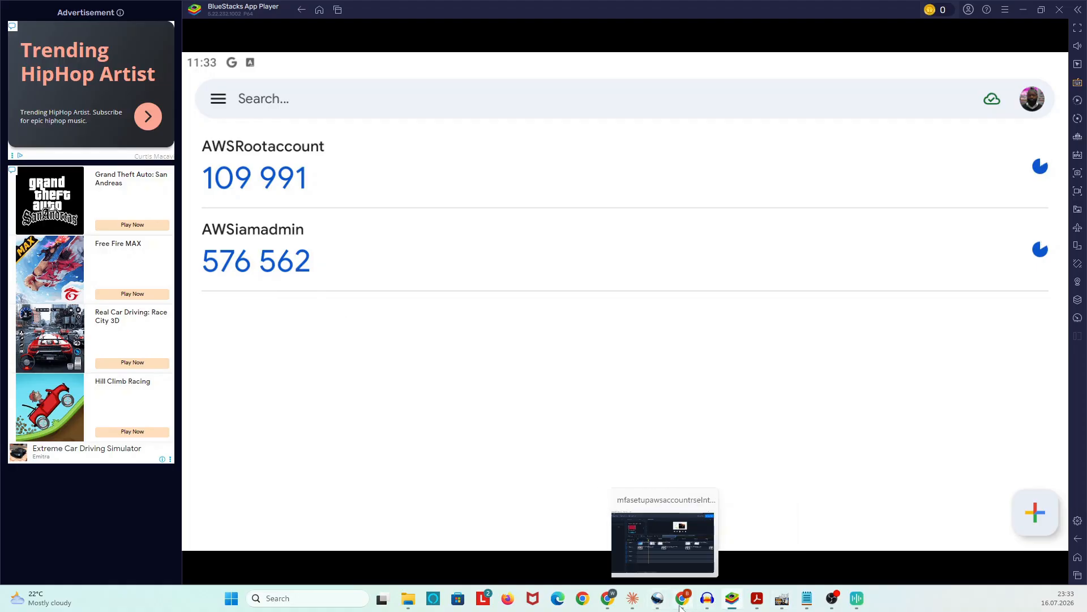
pyautogui.moveTo(680, 607)
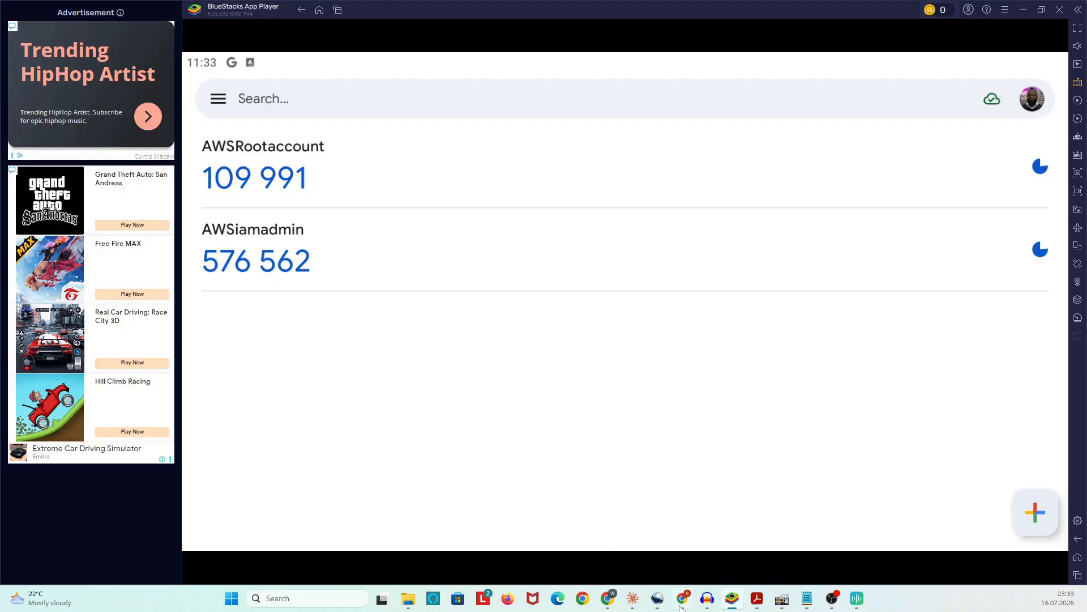
pyautogui.click(614, 606)
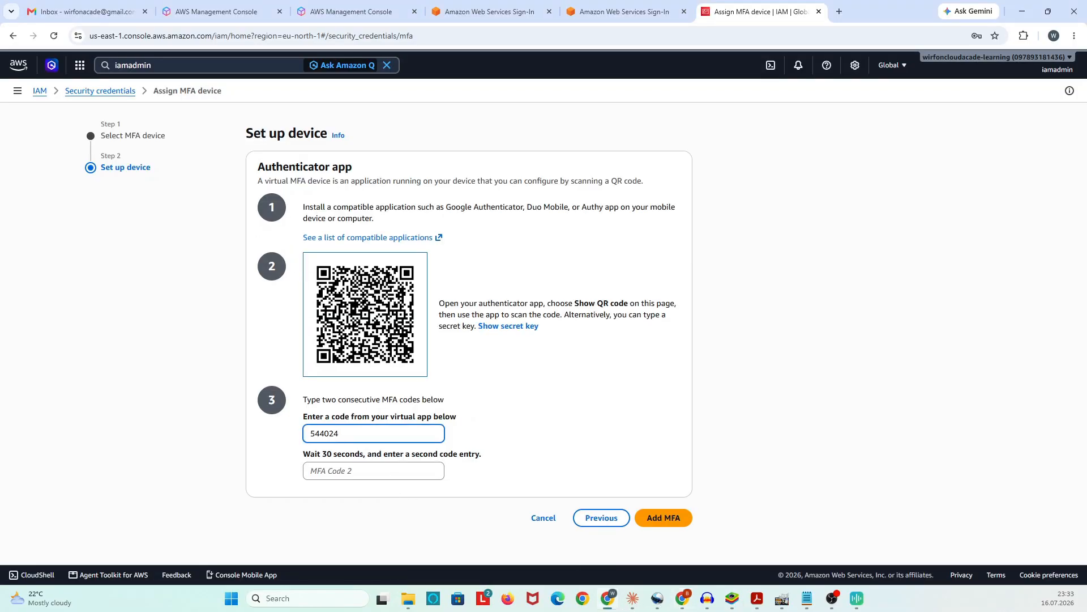
pyautogui.press('Tab')
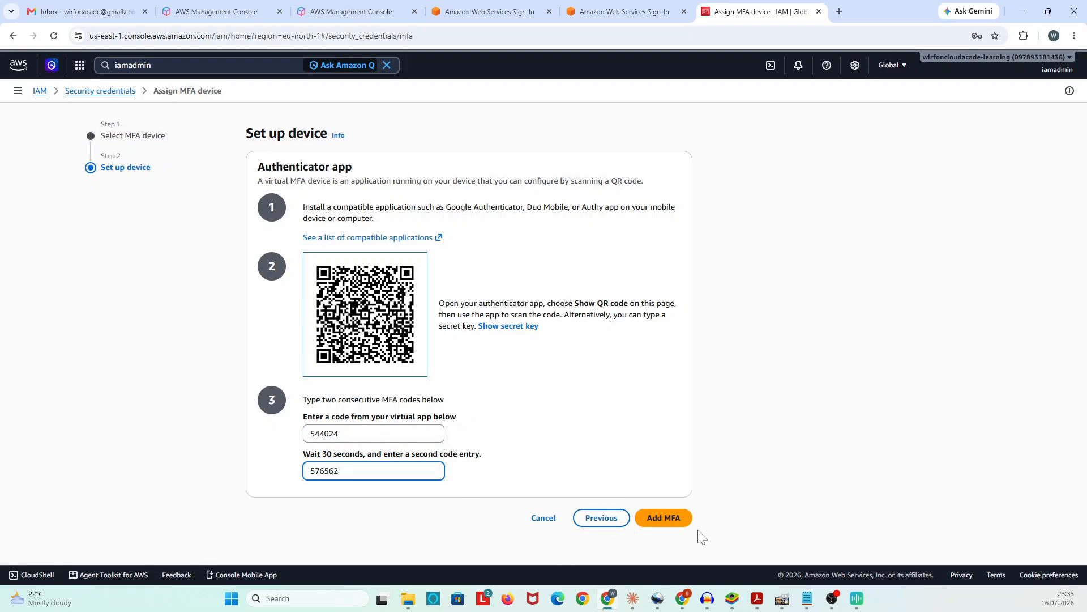
# Step: Submit both codes to assign the MFA device, then sign iamadmin out
pyautogui.click(682, 526)
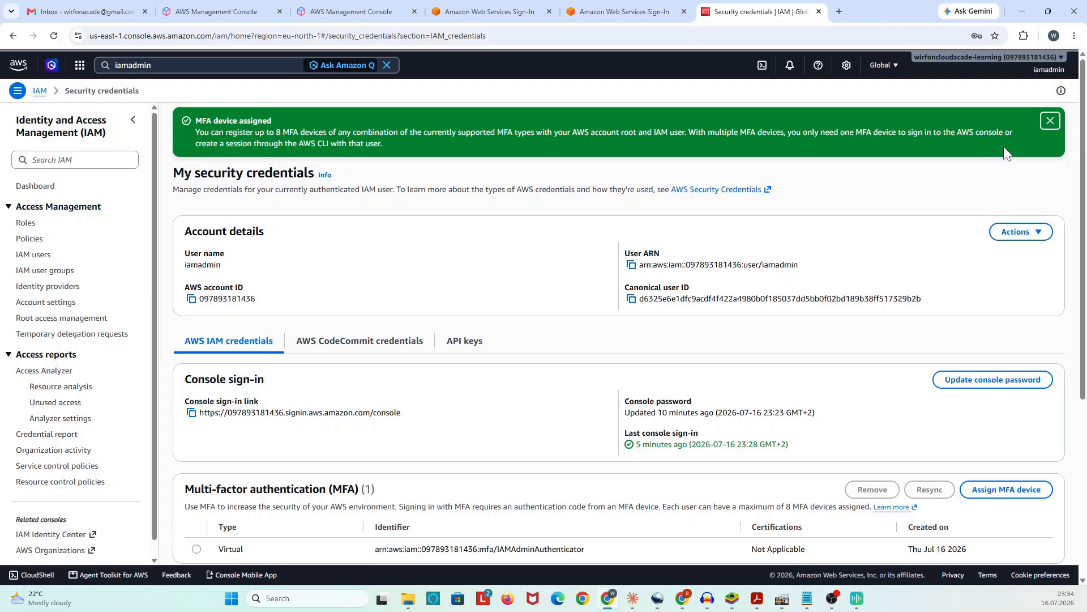
pyautogui.click(1050, 70)
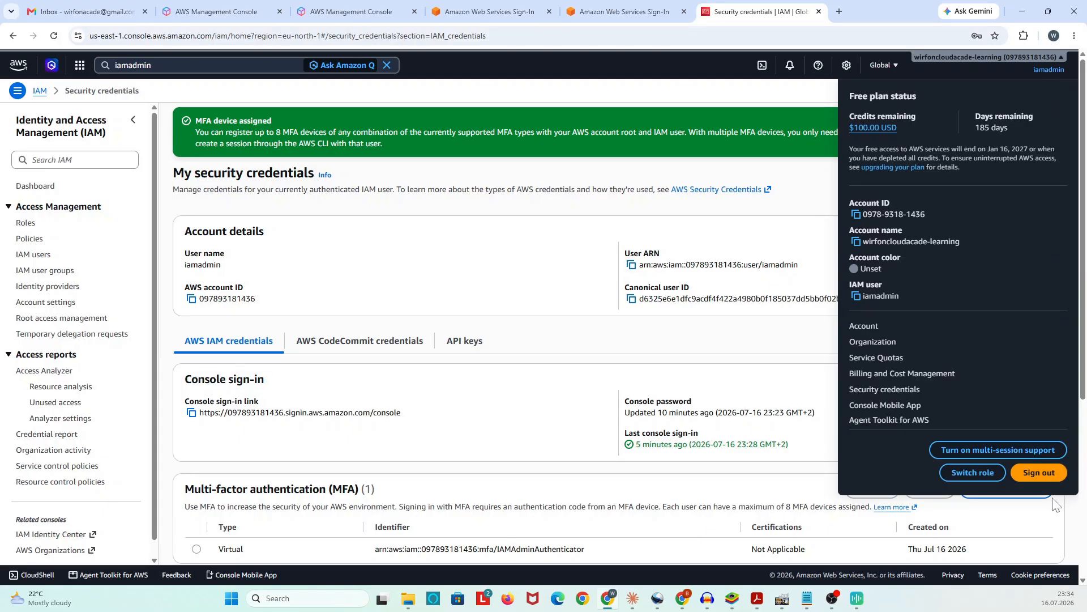
pyautogui.click(1041, 477)
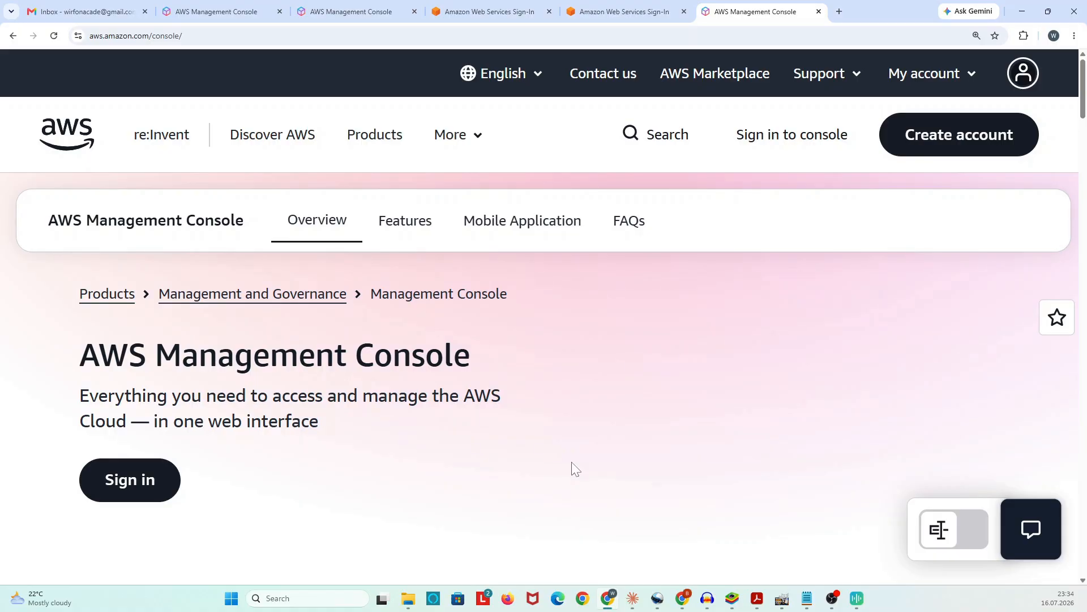
# Step: Restart the IAM sign-in and verify the pre-filled account ID against the sign-in link in the notes
pyautogui.click(167, 481)
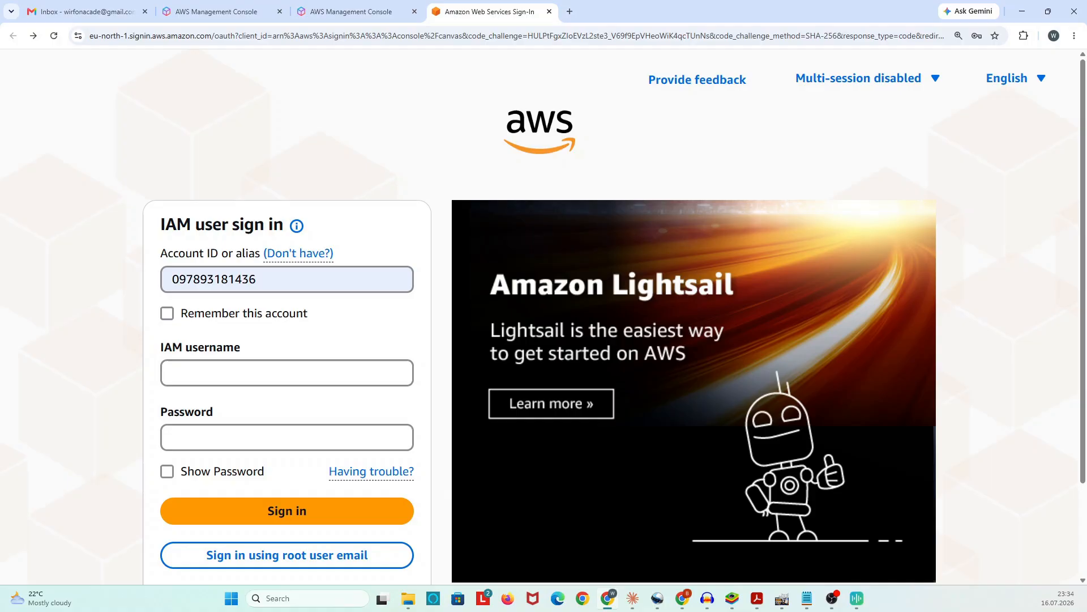
pyautogui.moveTo(259, 280); pyautogui.dragTo(160, 277)
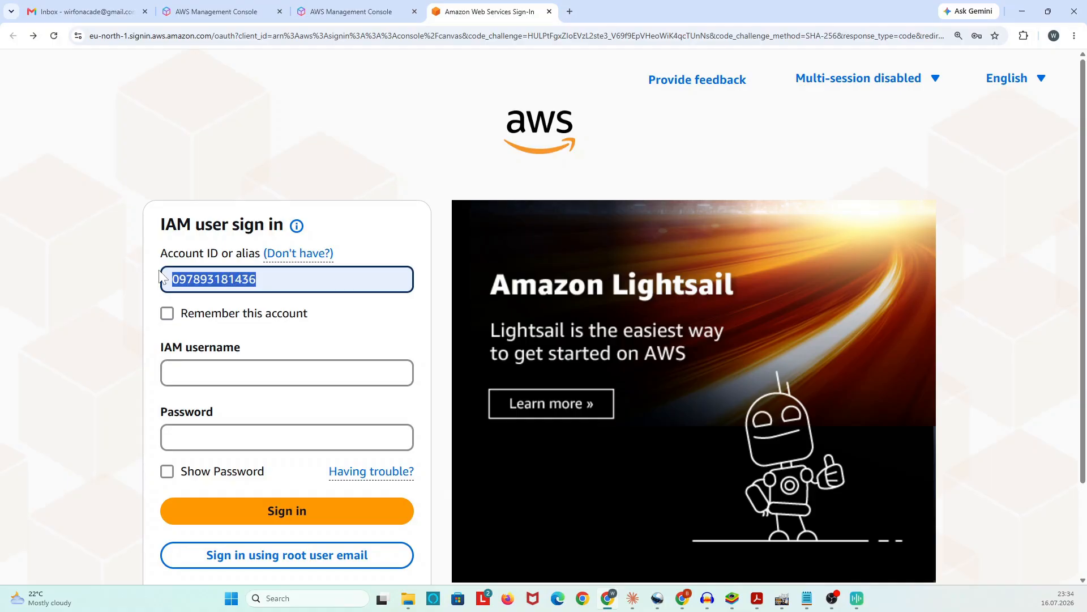
pyautogui.click(808, 596)
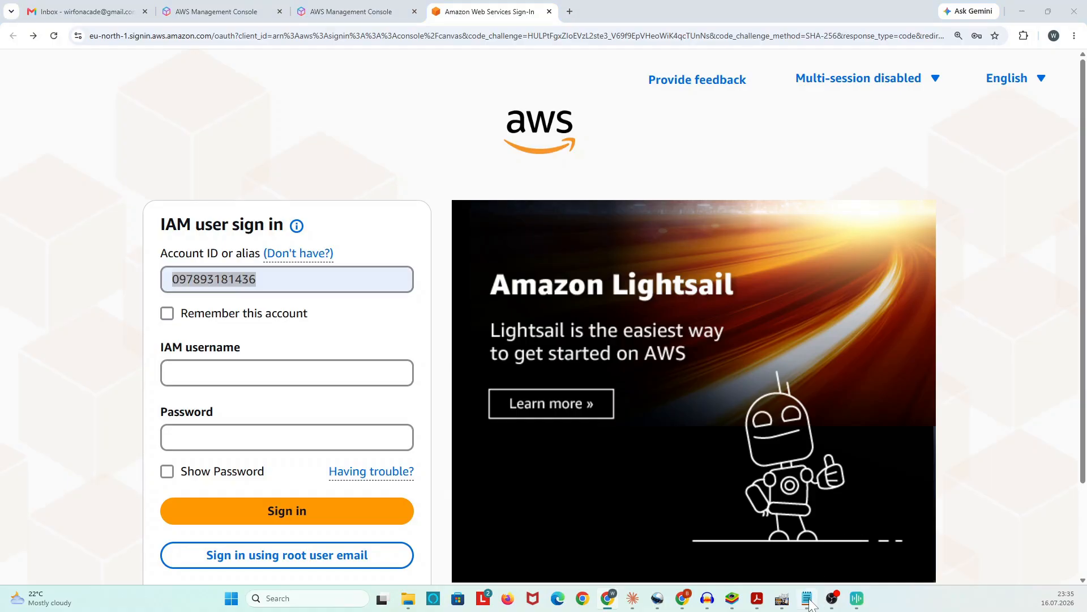
pyautogui.click(643, 428)
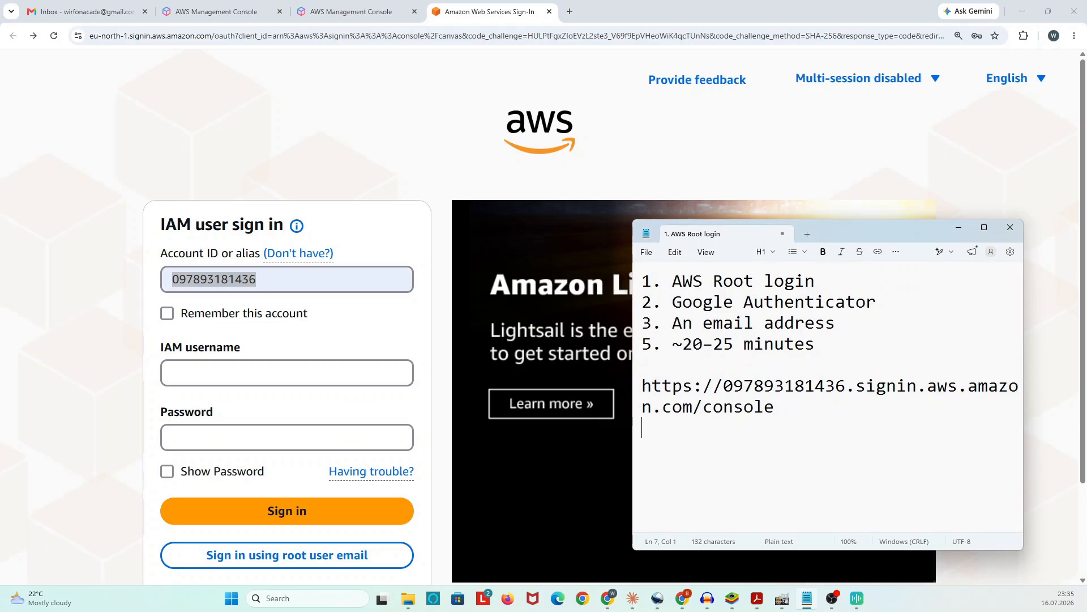
pyautogui.moveTo(724, 385); pyautogui.dragTo(846, 385)
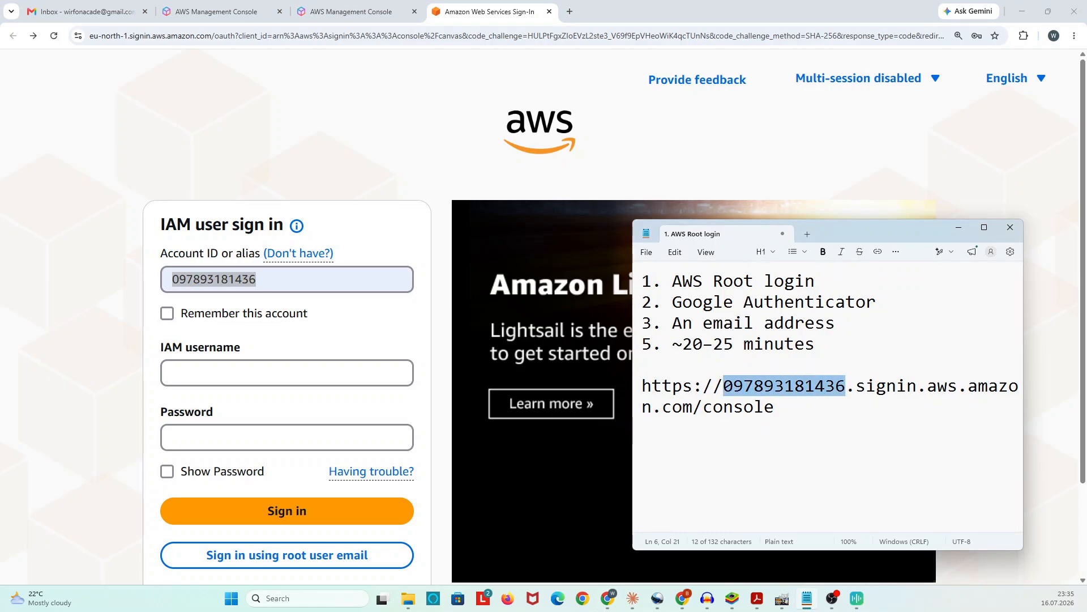
# Step: Enter the IAM username iamadmin and the account password
pyautogui.click(288, 373)
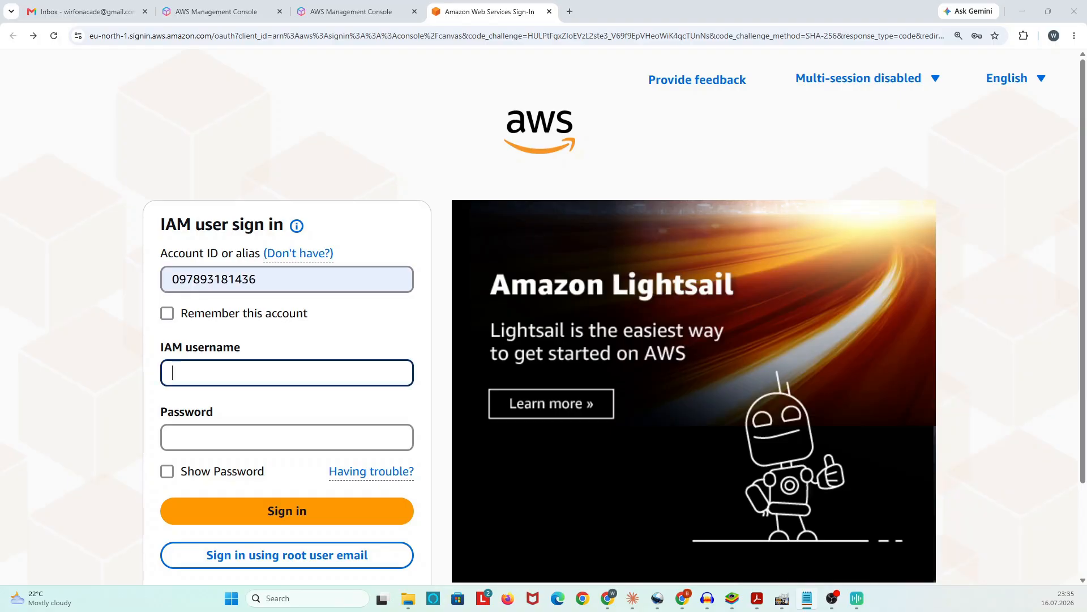
pyautogui.write('iama')
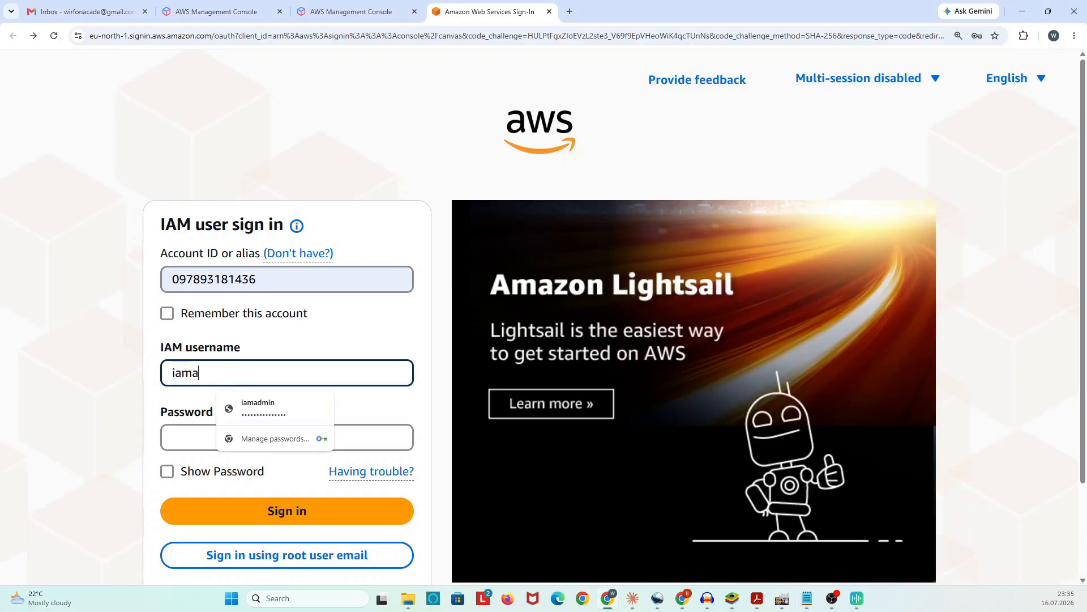
pyautogui.write('dmin')
pyautogui.press('Tab')
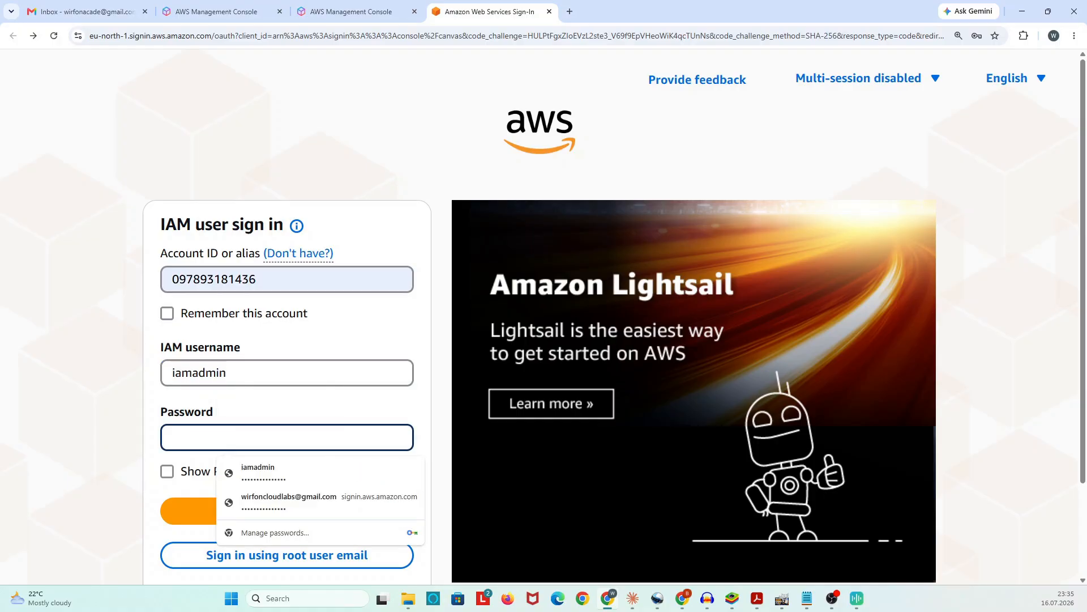
pyautogui.write('*************')
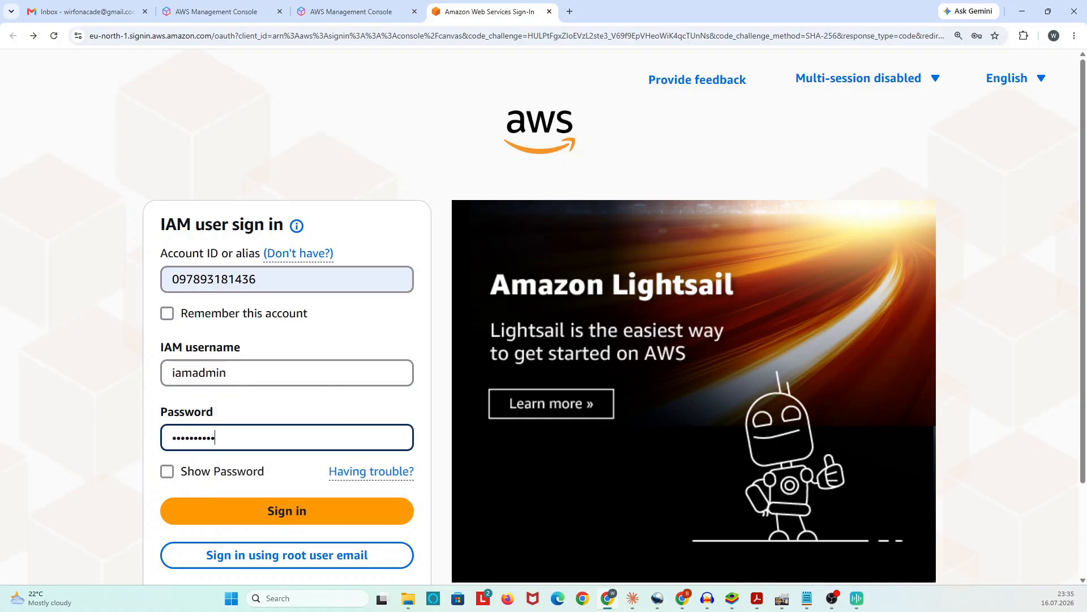
pyautogui.write('*')
# Step: Submit the credentials, decline Chrome's password update, and focus the MFA code field
pyautogui.click(286, 518)
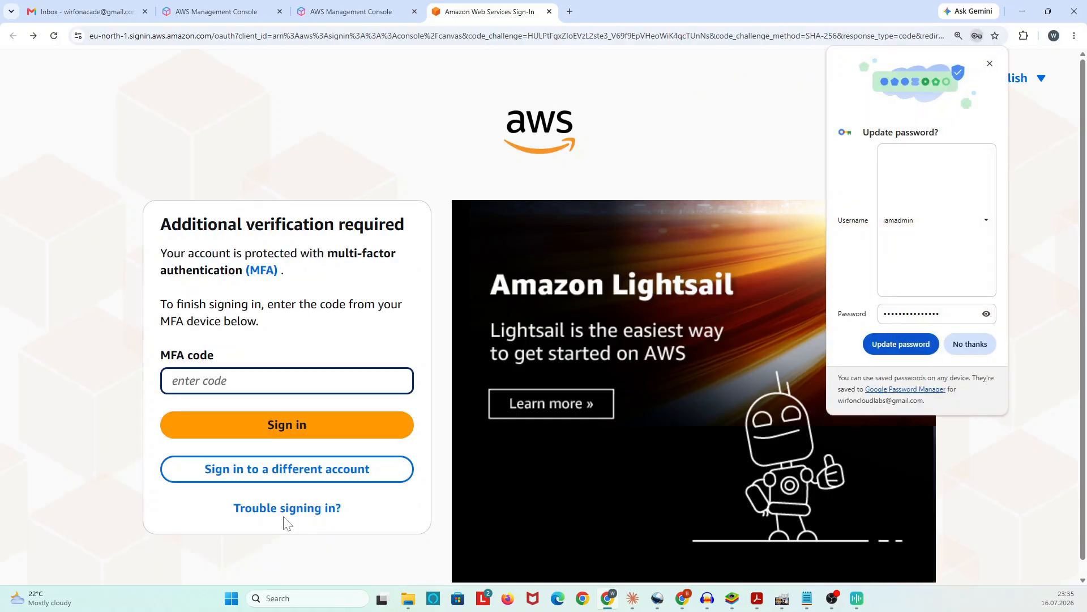
pyautogui.click(961, 351)
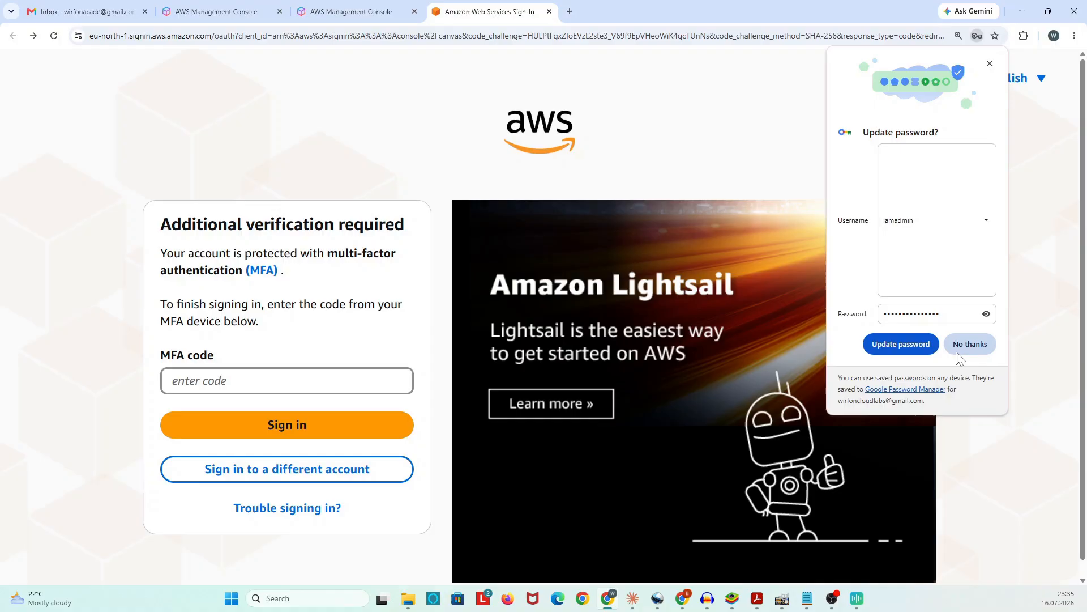
pyautogui.click(126, 398)
pyautogui.click(190, 383)
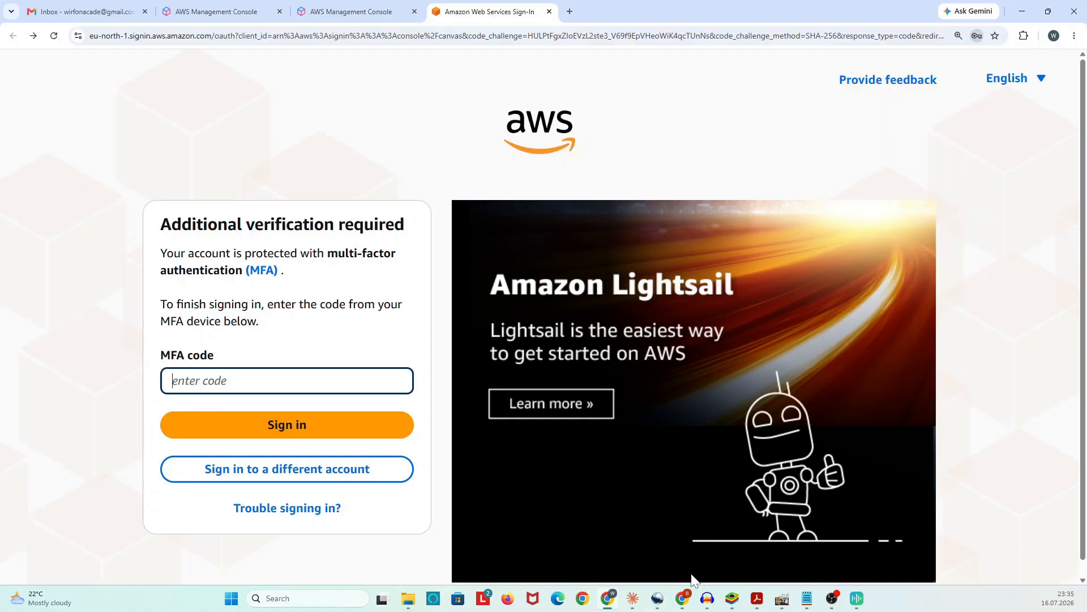
# Step: Enter the current AWSiamadmin code from the authenticator app and sign in
pyautogui.click(729, 604)
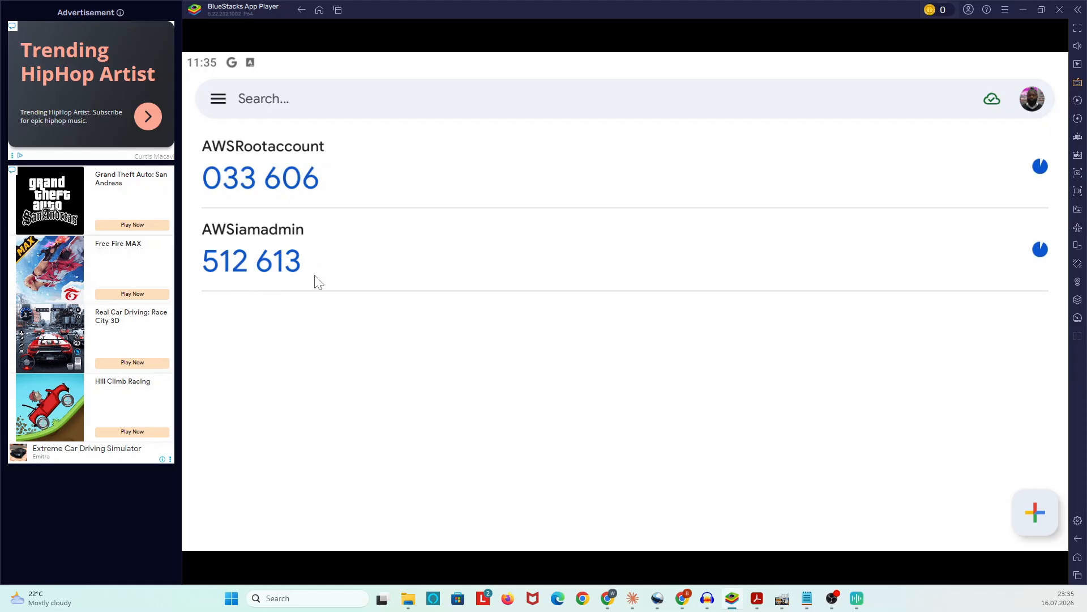
pyautogui.click(1024, 9)
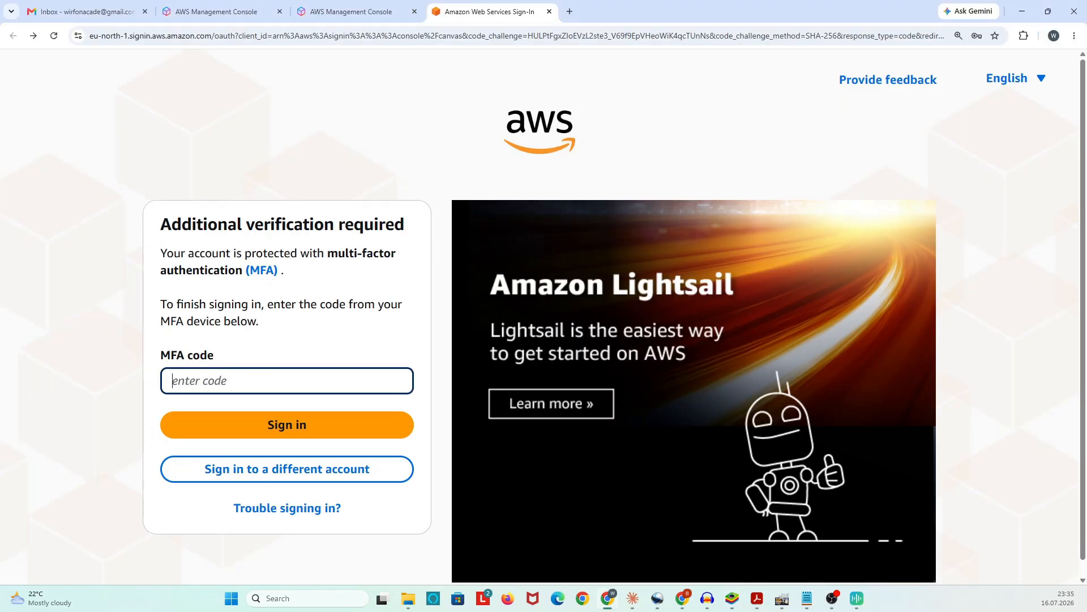
pyautogui.click(285, 437)
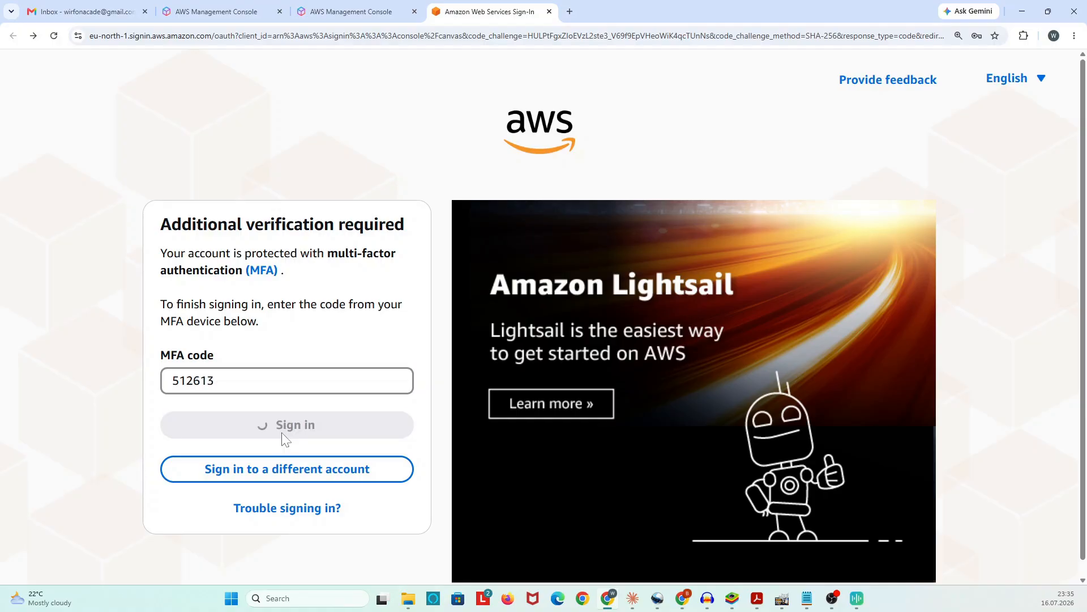